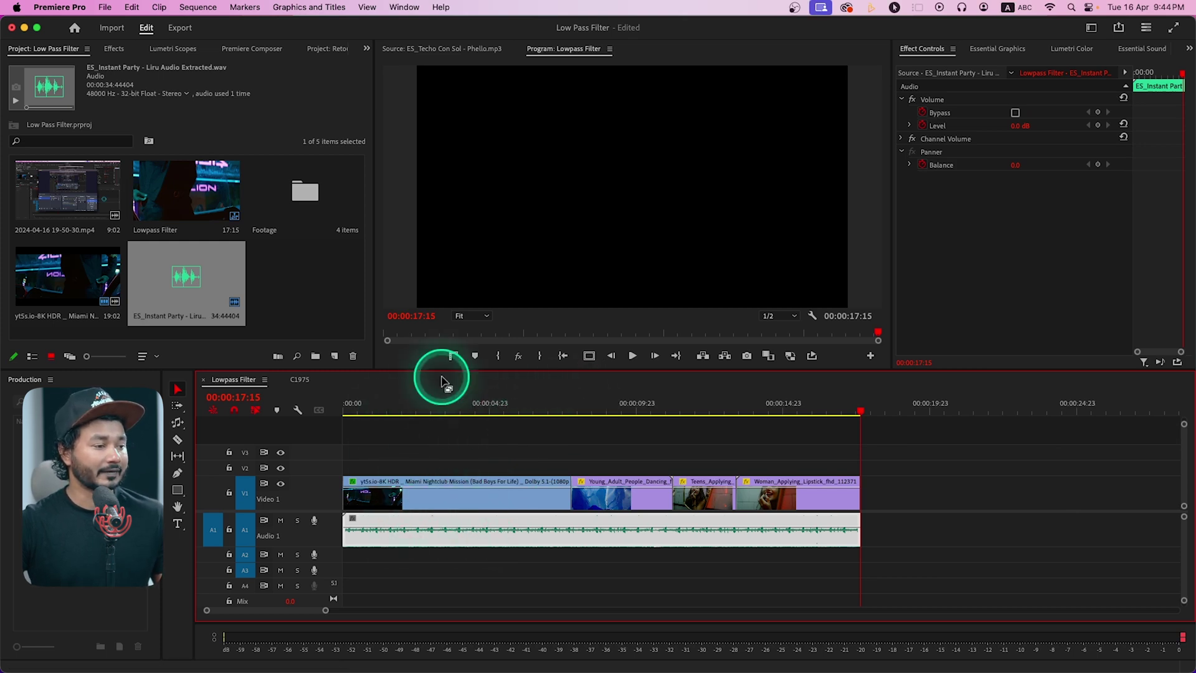
Step: Play the sequence from the start, then from the nightclub shot at 8:02
left_click_drag(439, 404, 331, 417)
key("space")
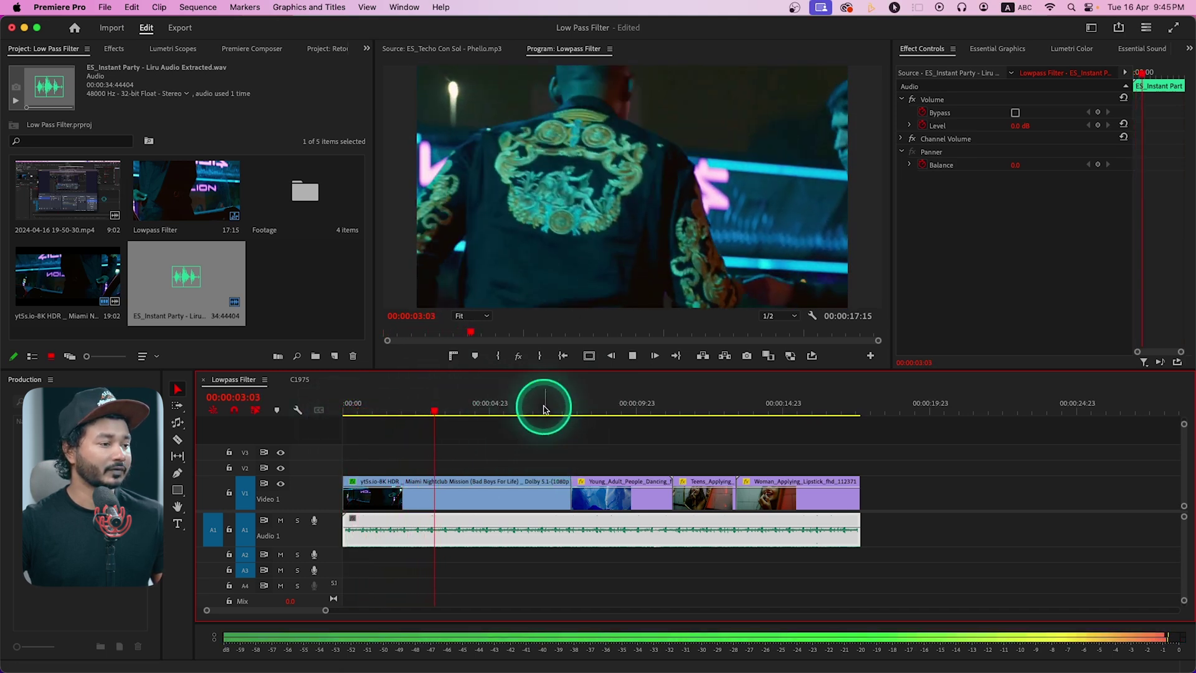
key("space")
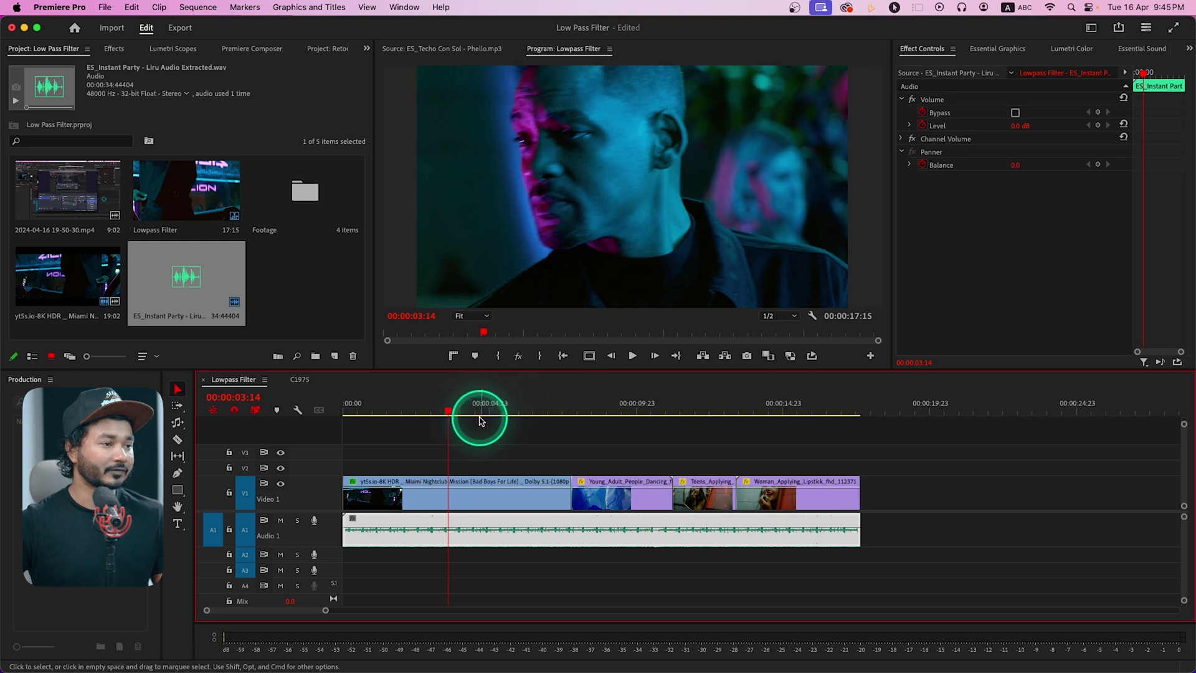
mouse_move(479, 413)
left_mouse_down()
mouse_move(409, 413)
mouse_move(495, 409)
left_mouse_up()
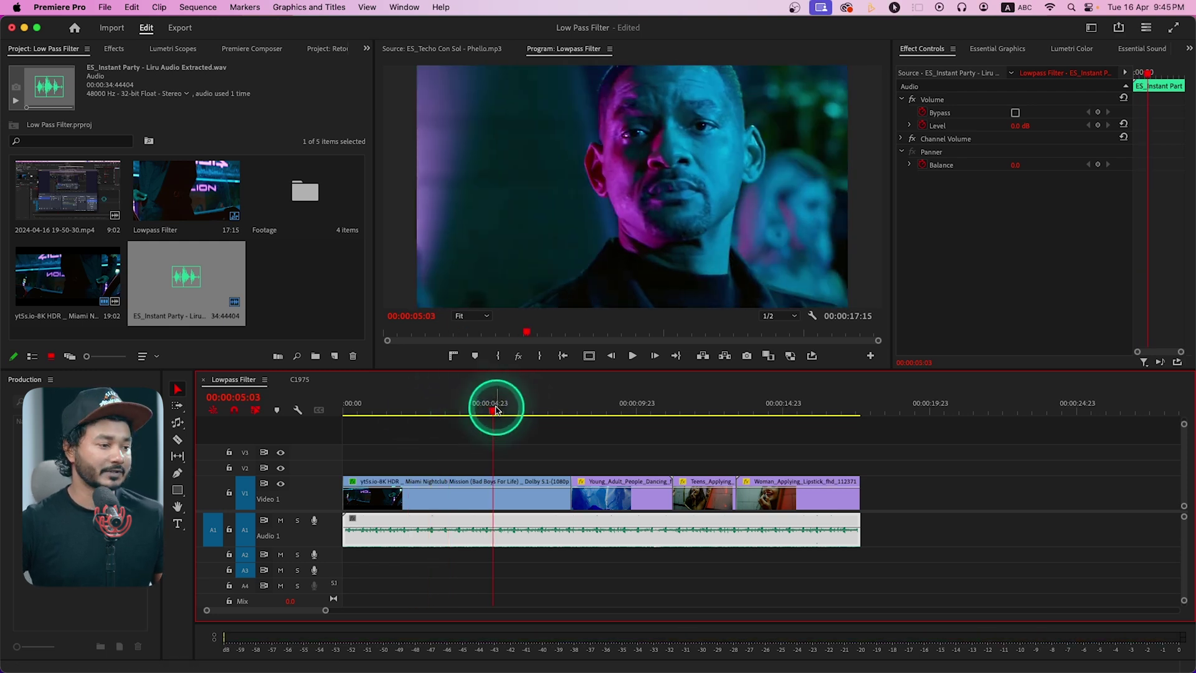
left_click(580, 402)
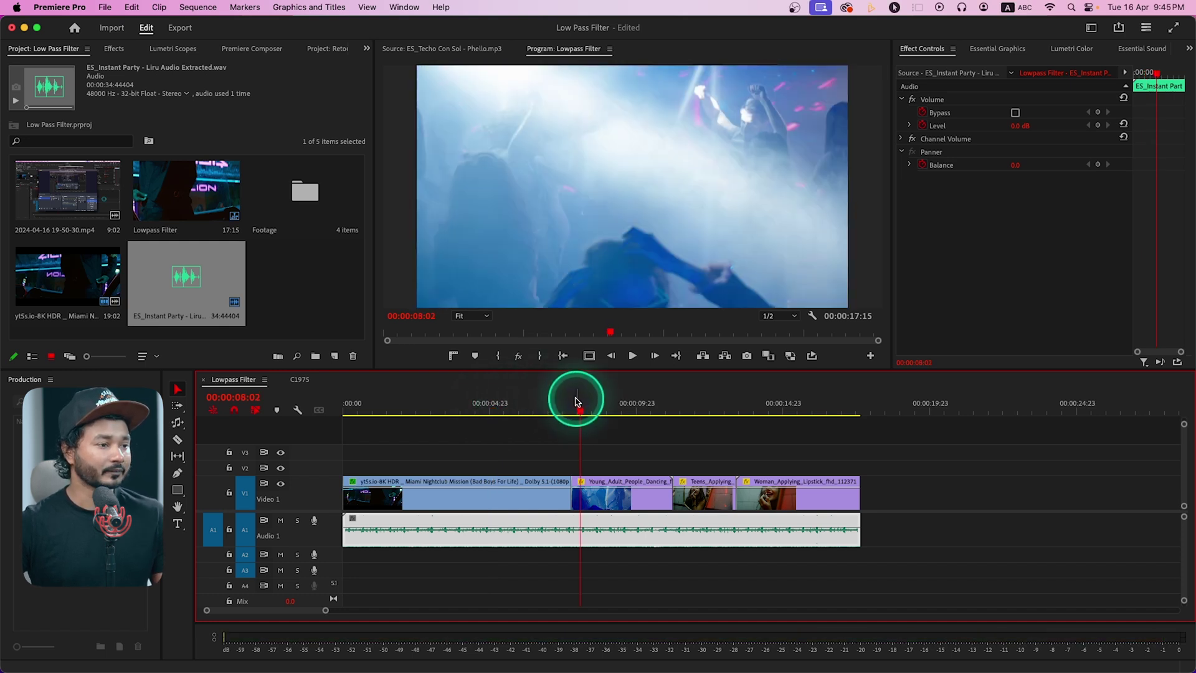
key("space")
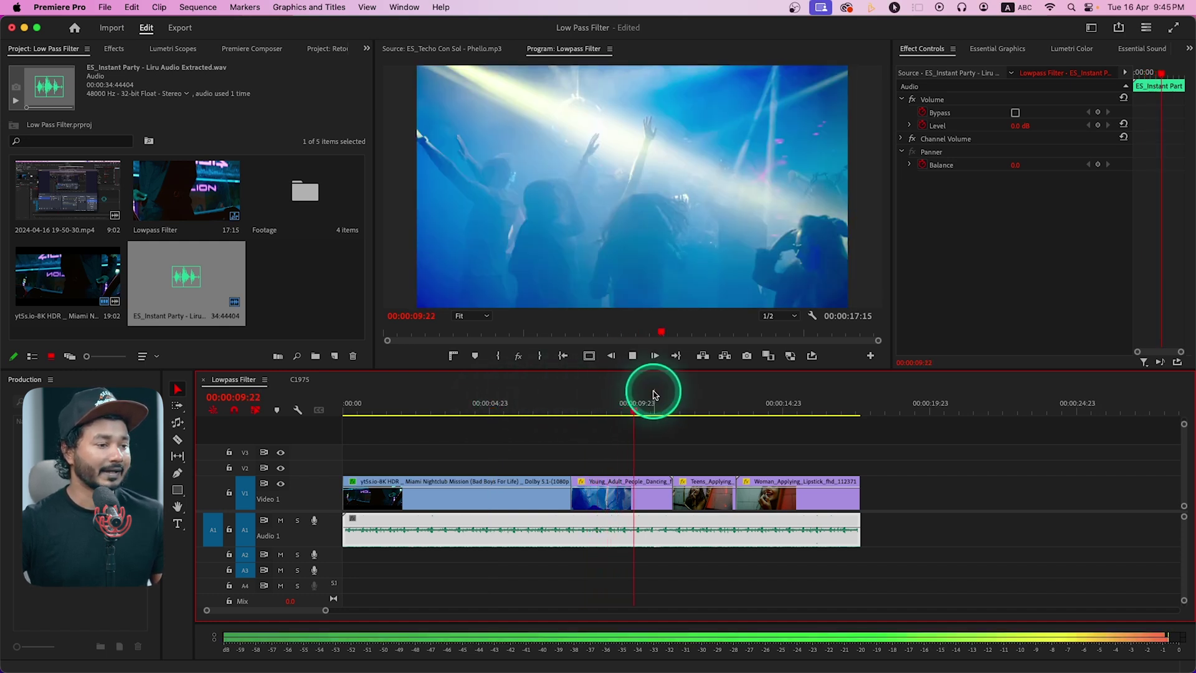
Step: Review key points: the lipstick clip at 11:06, about 7:19, and the dancing-crowd clip at 8:15
left_click(683, 402)
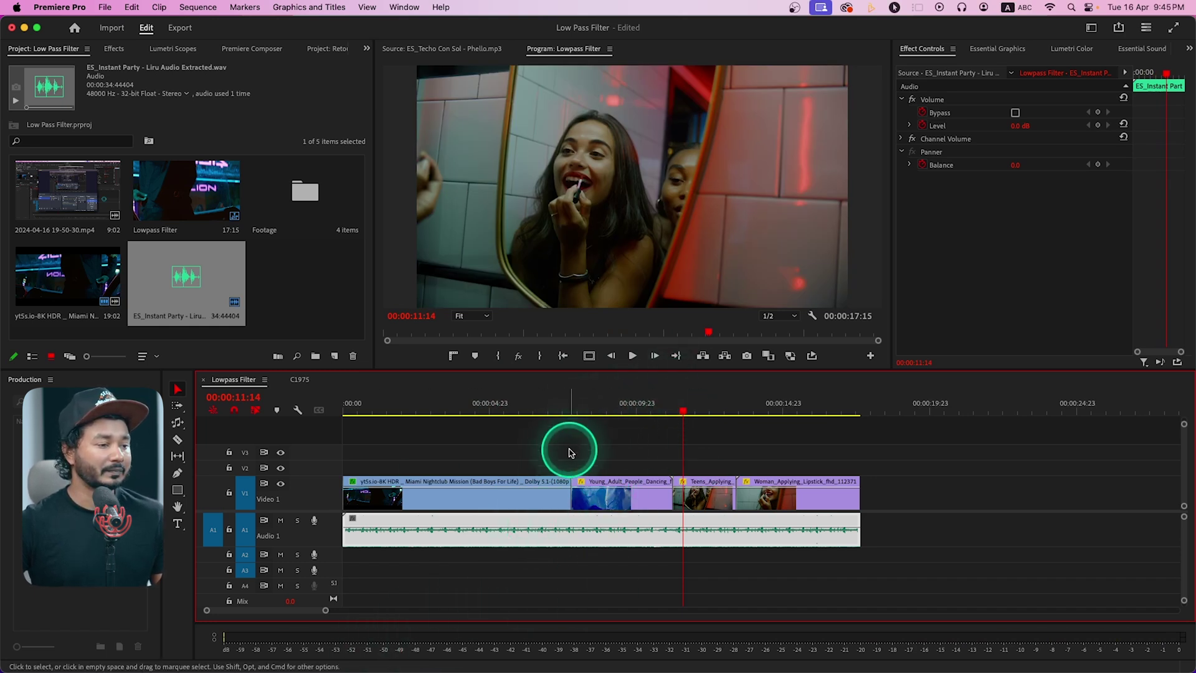
left_click(571, 404)
left_click(564, 409)
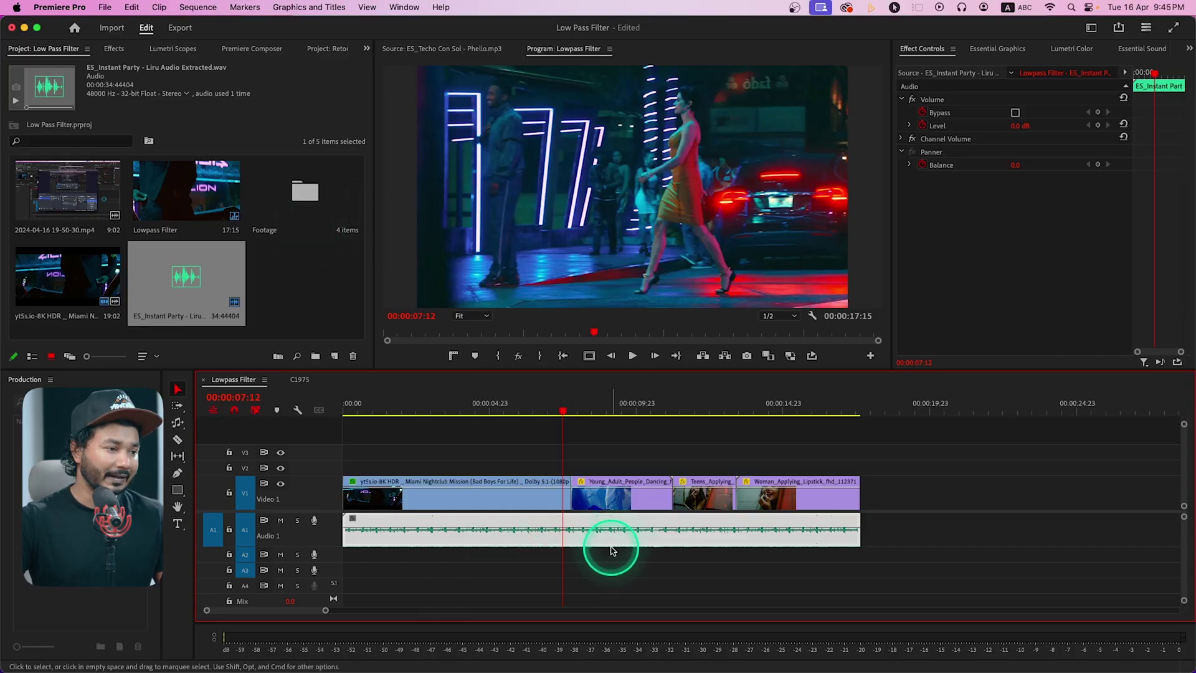
left_click_drag(612, 551, 620, 386)
left_click(596, 403)
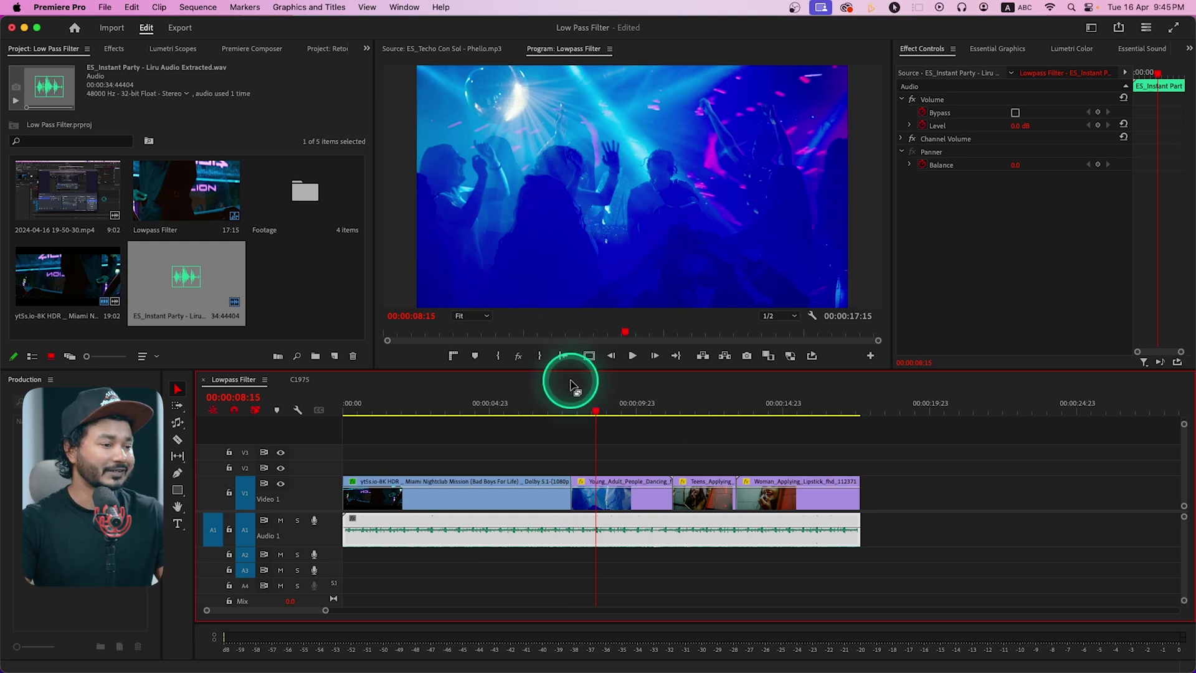
left_click(675, 406)
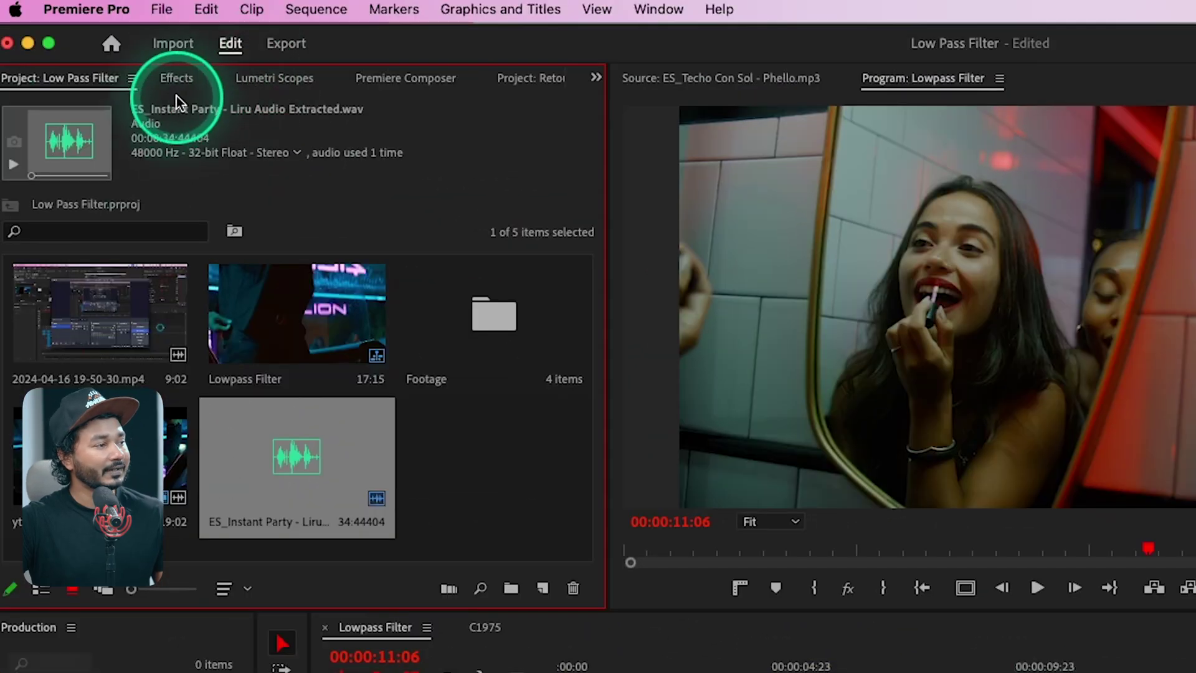
Step: Show the Effects list with Audio Effects and the Filter and EQ folder expanded
left_click(114, 50)
left_click(2, 174)
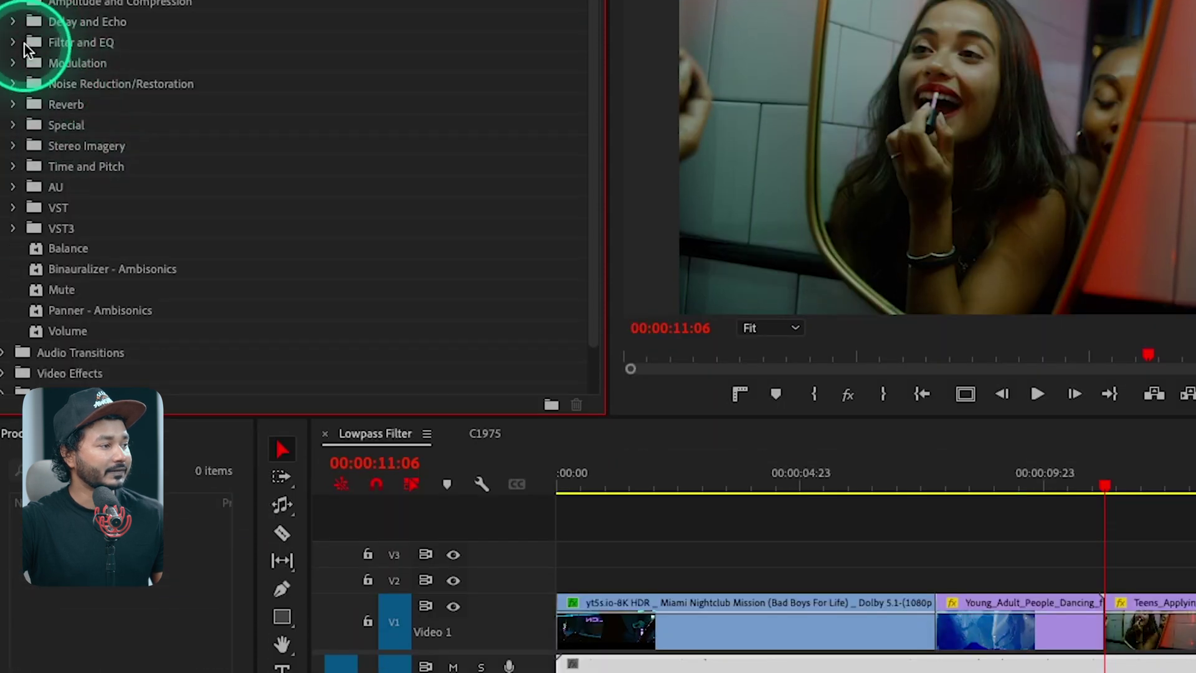
left_click(16, 41)
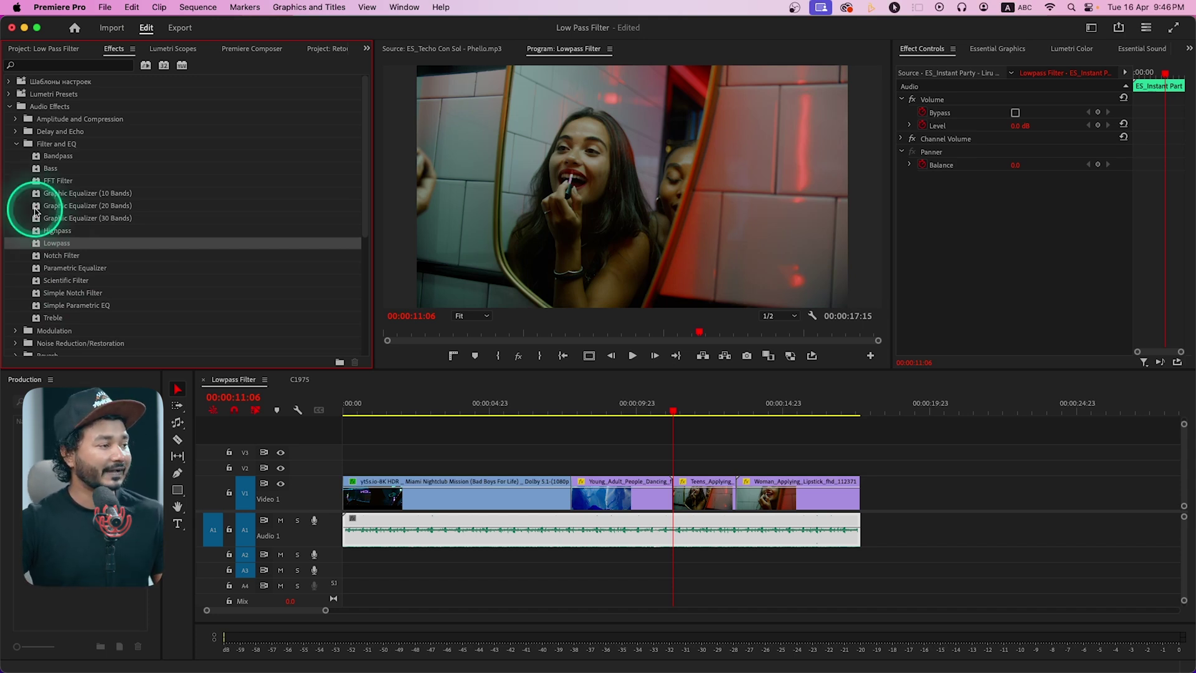
Step: Drop Lowpass onto the Audio 1 music clip and select it, showing a 1495.0 Hz cutoff
left_click_drag(407, 466, 459, 537)
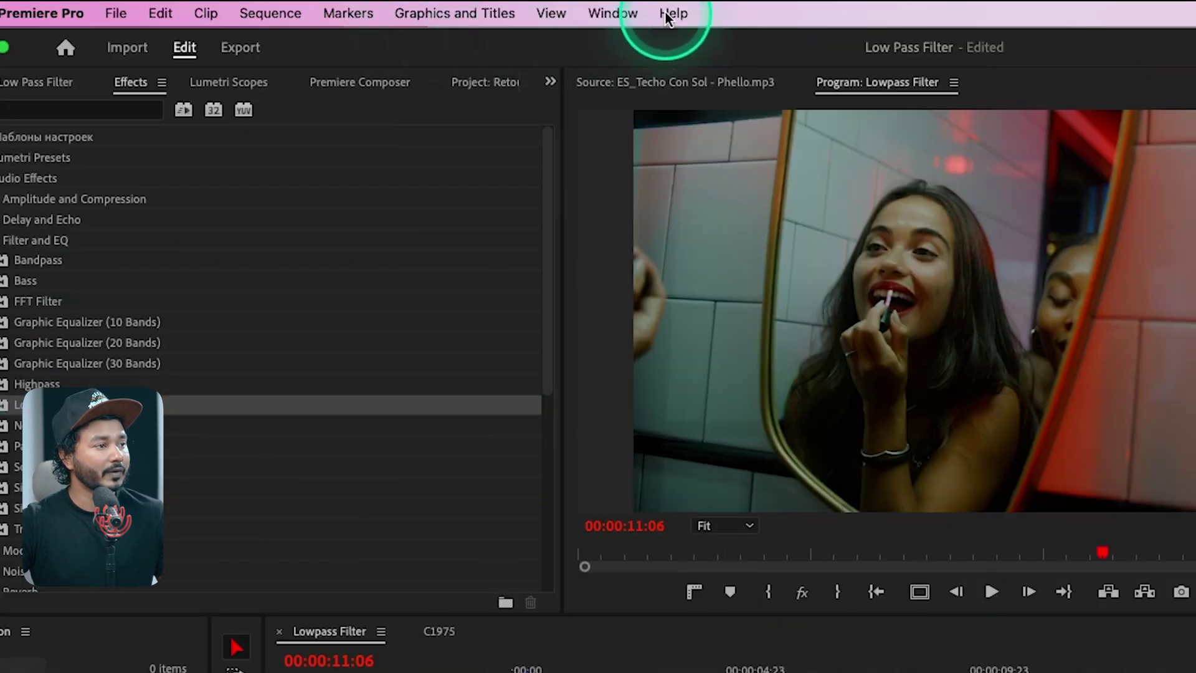
left_click(596, 13)
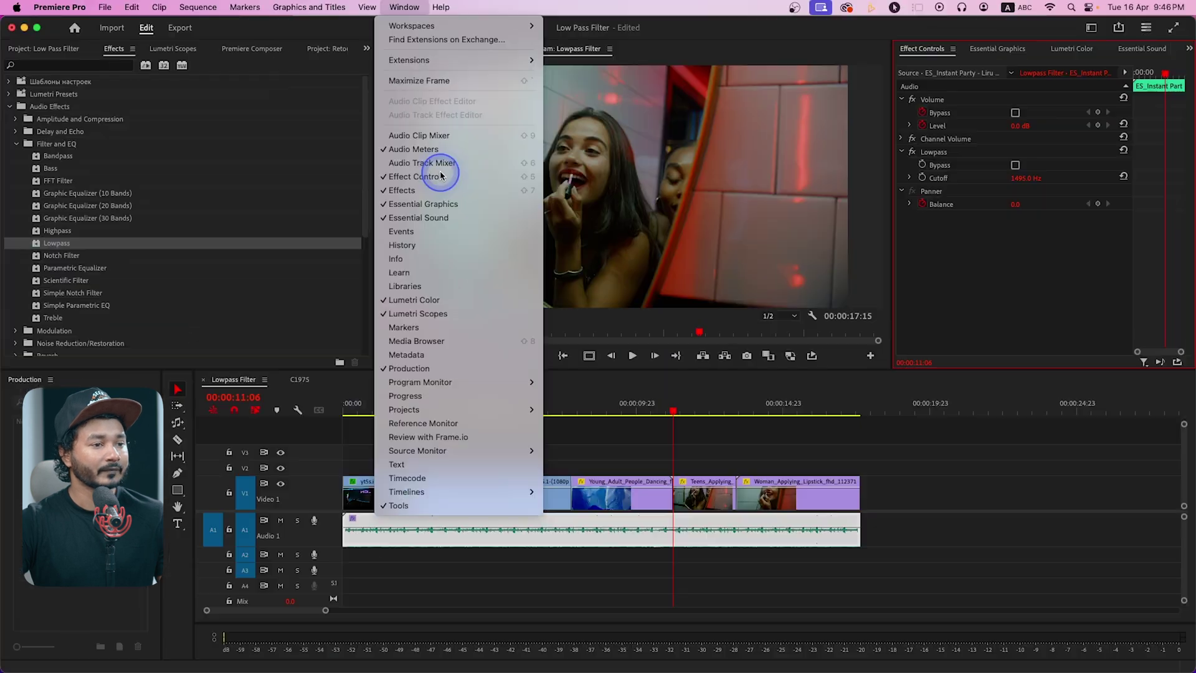
left_click(975, 200)
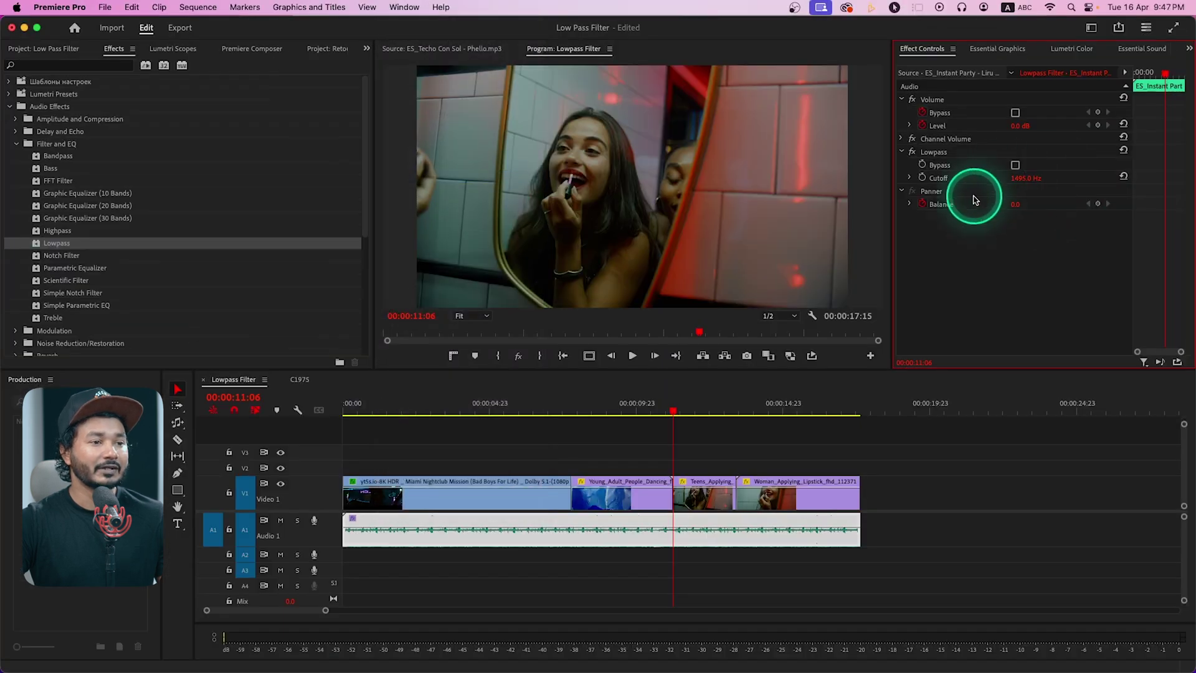
left_click(959, 153)
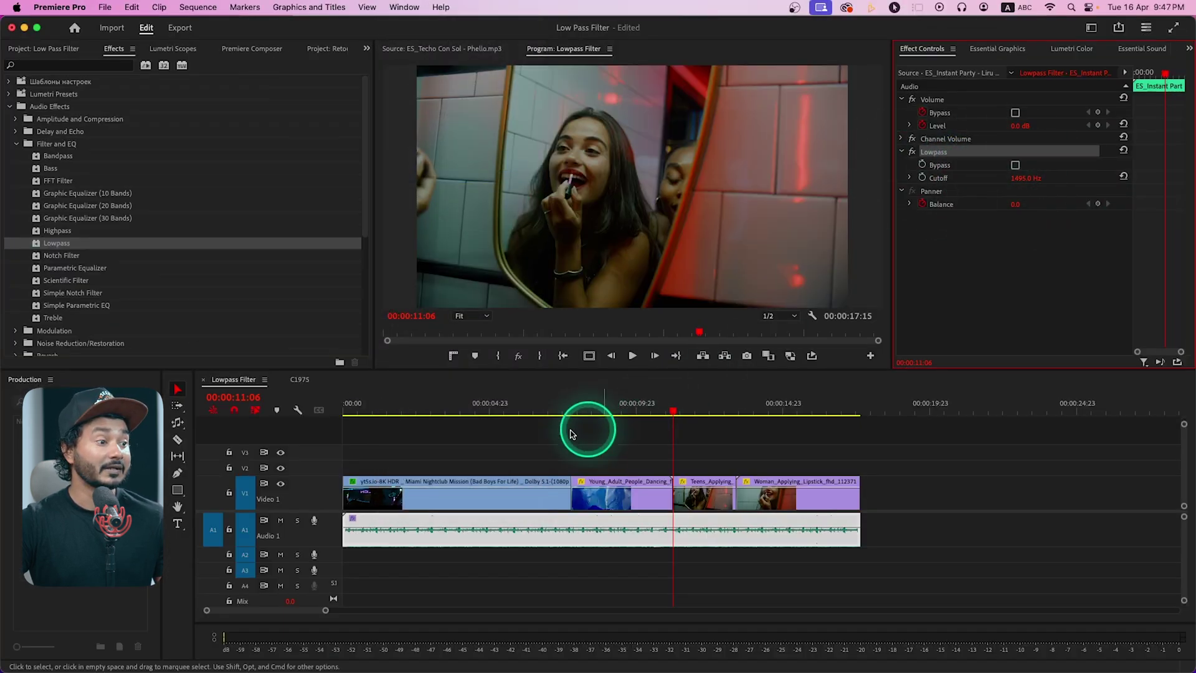
Step: Play from about 3 seconds to hear the filtered music
left_click(436, 408)
key("space")
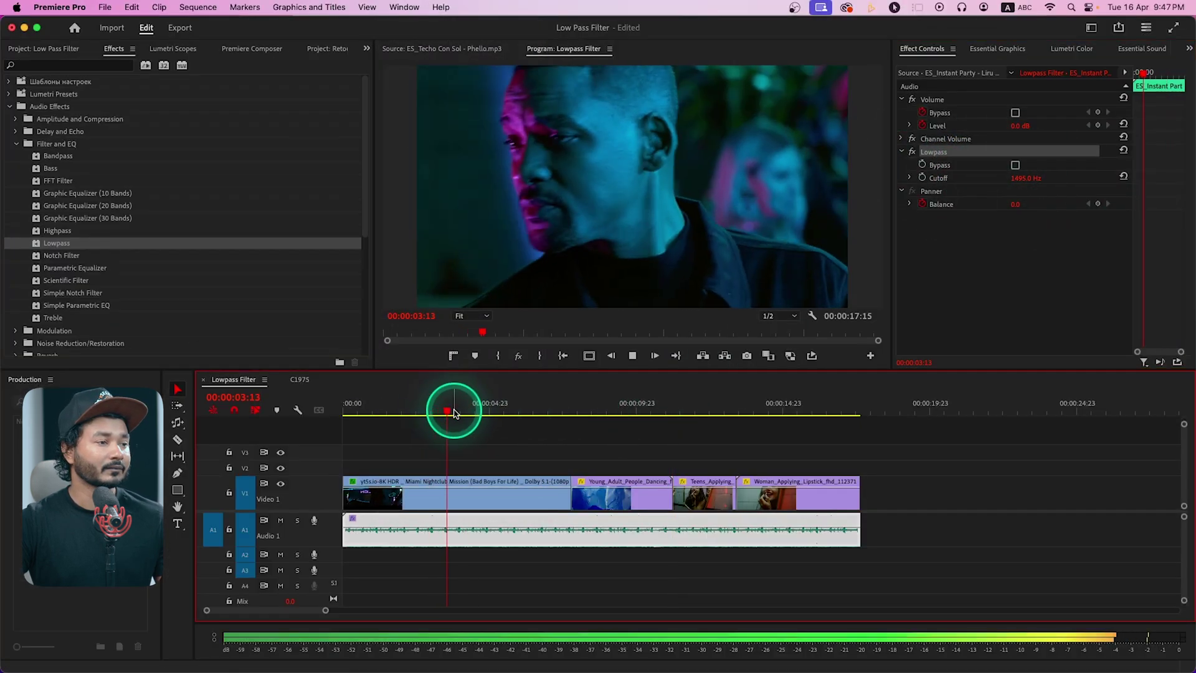
key("space")
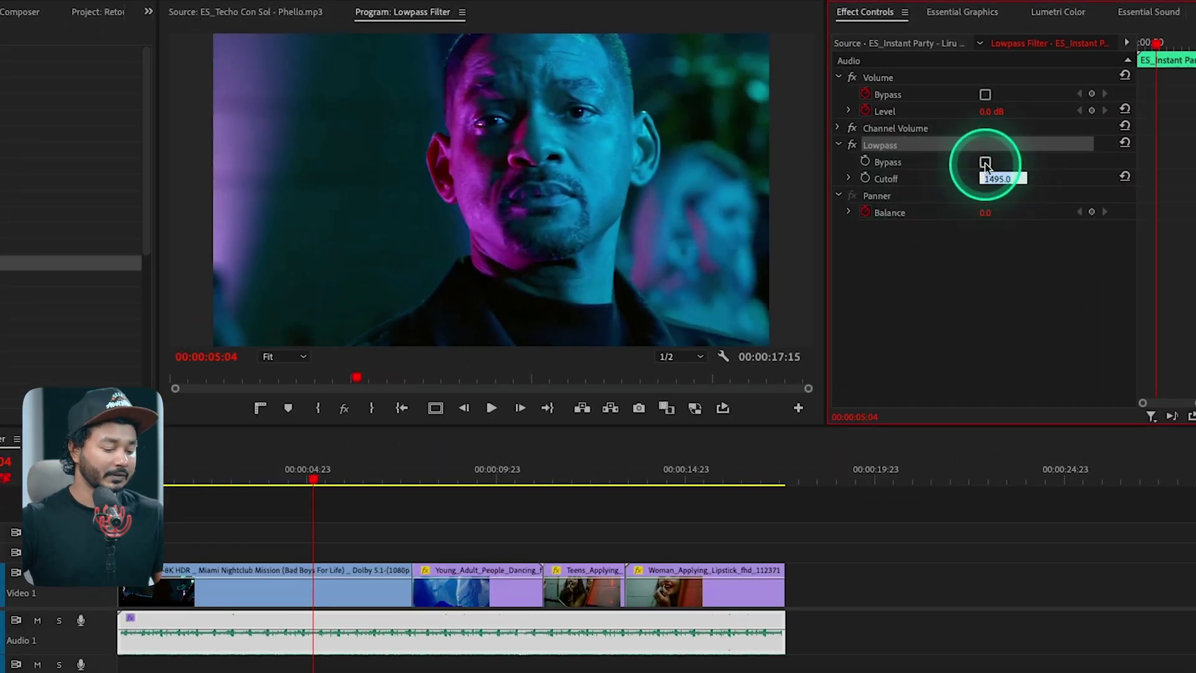
Step: Confirm a 500 Hz Lowpass cutoff and play back to audition it
key("Return")
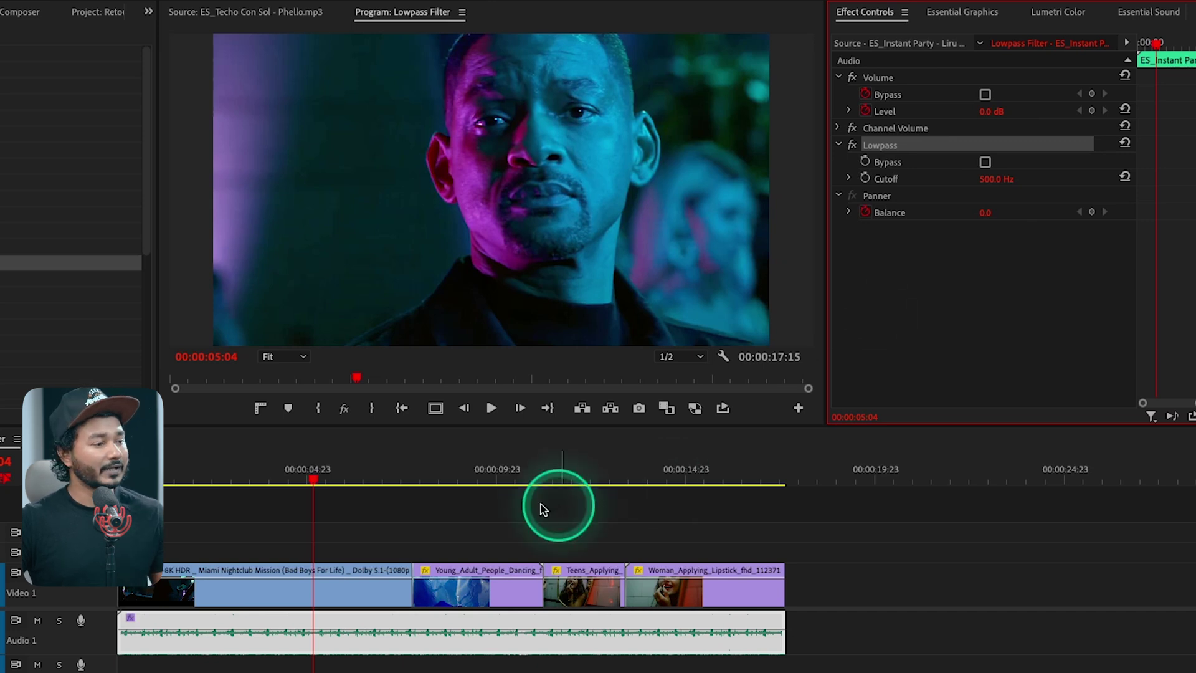
left_click(214, 486)
key("space")
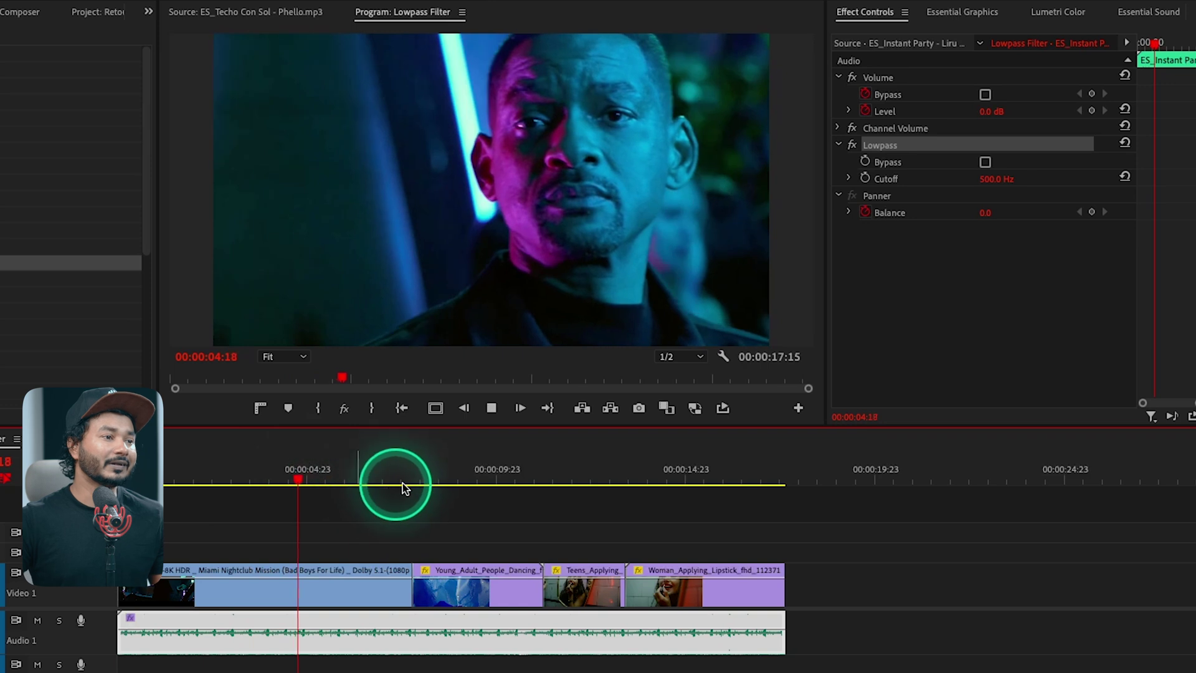
key("space")
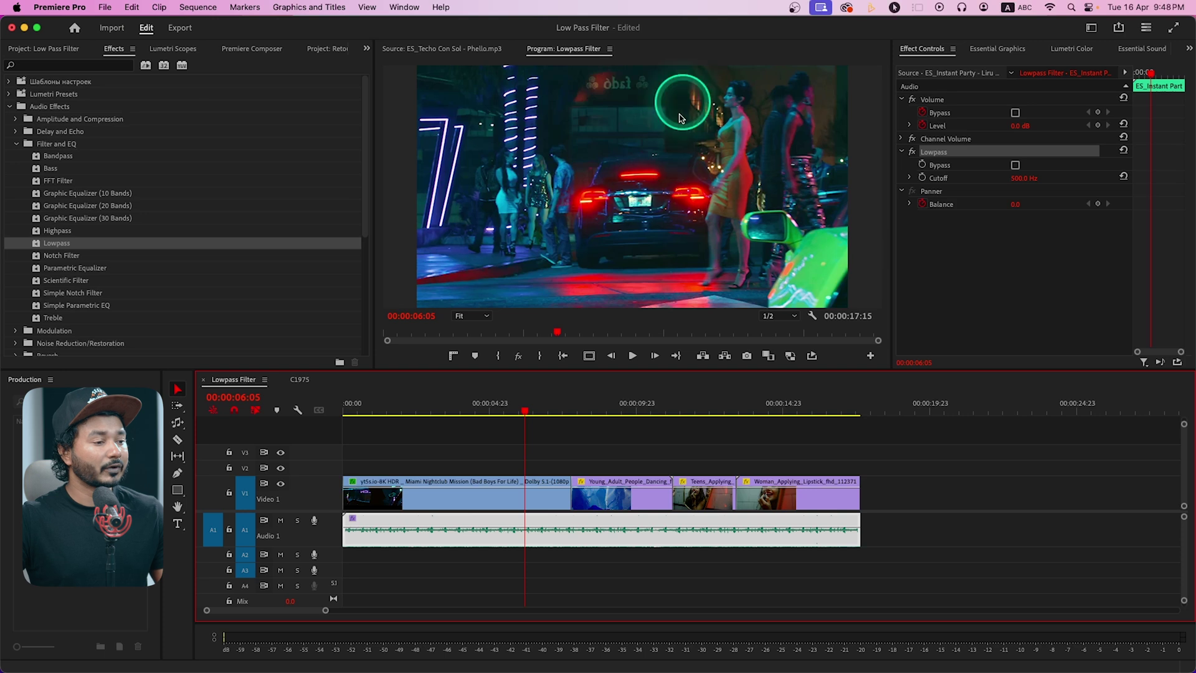
Step: Cut the Audio 1 music at 7:19 and 11:06, then return to Selection with the playhead at 7:19
left_click_drag(555, 402, 568, 403)
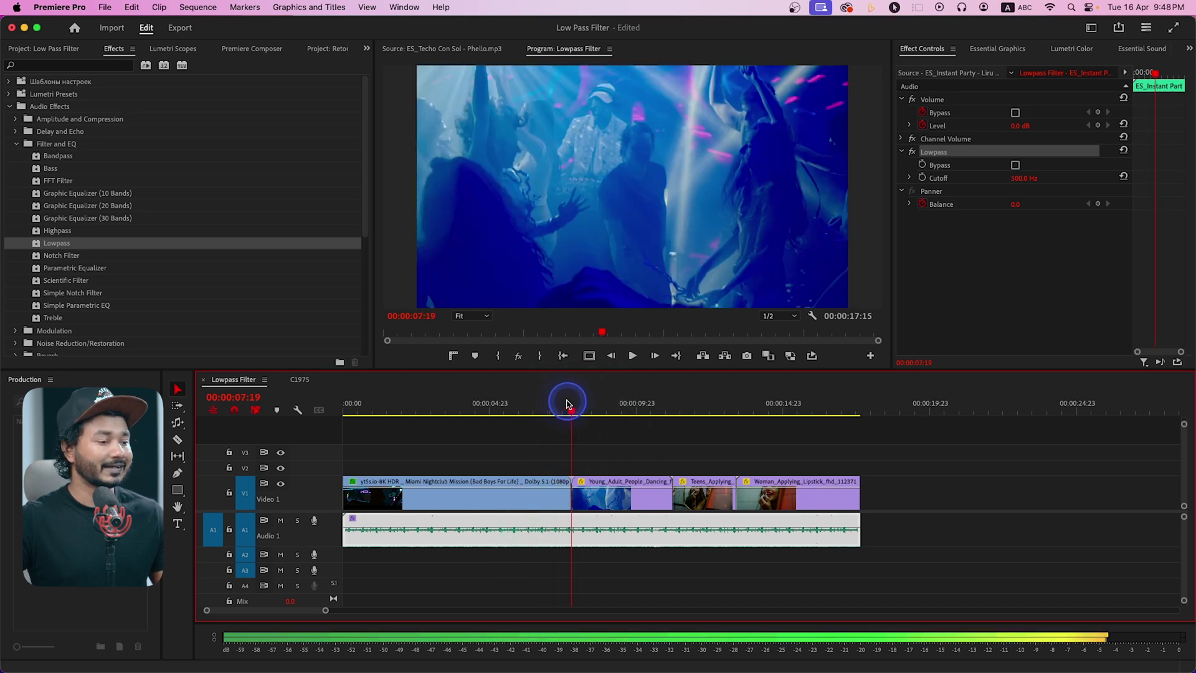
left_click(588, 536)
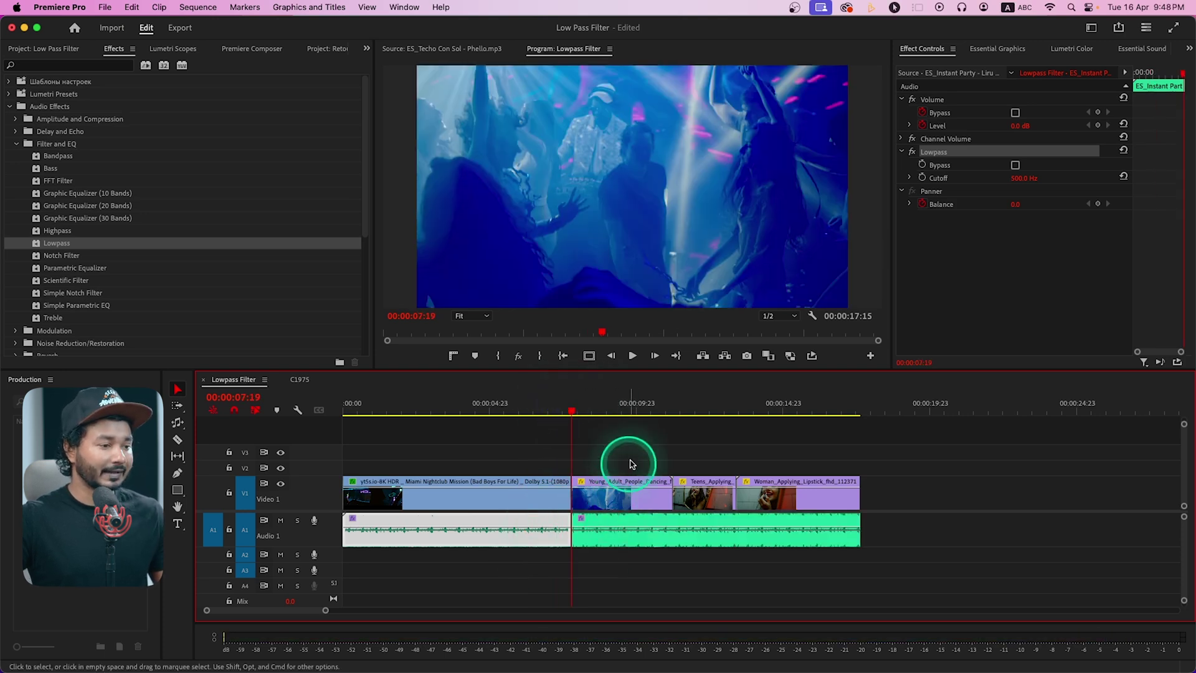
left_click_drag(660, 408, 673, 411)
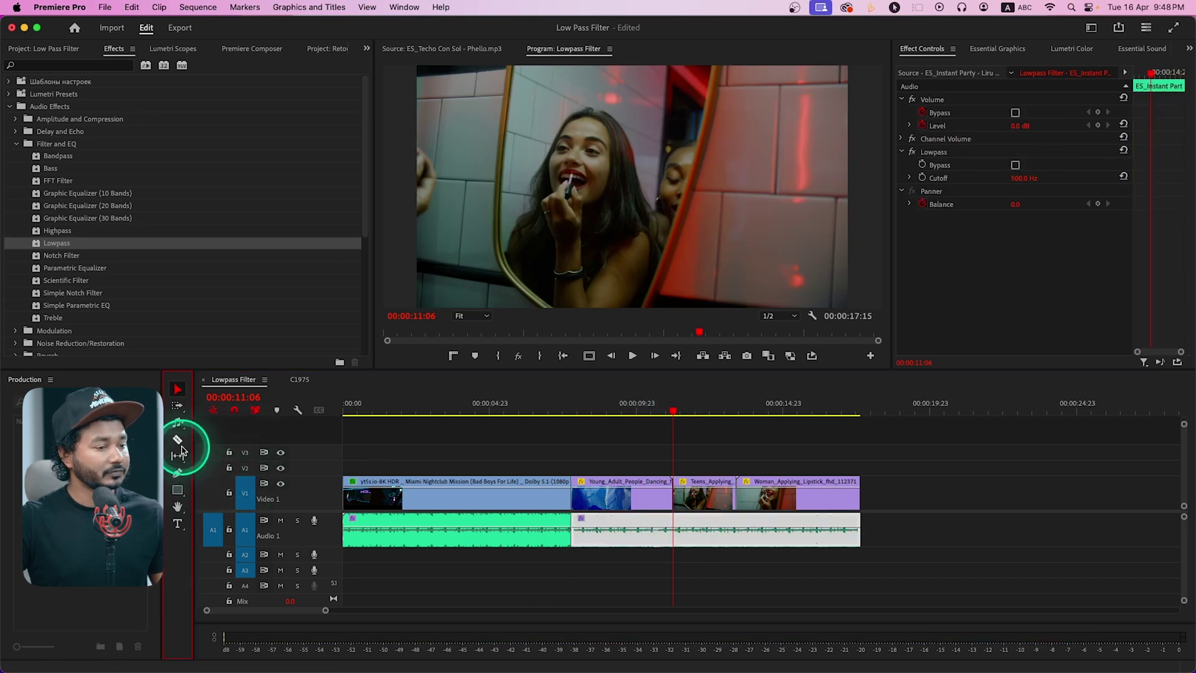
left_click(674, 531)
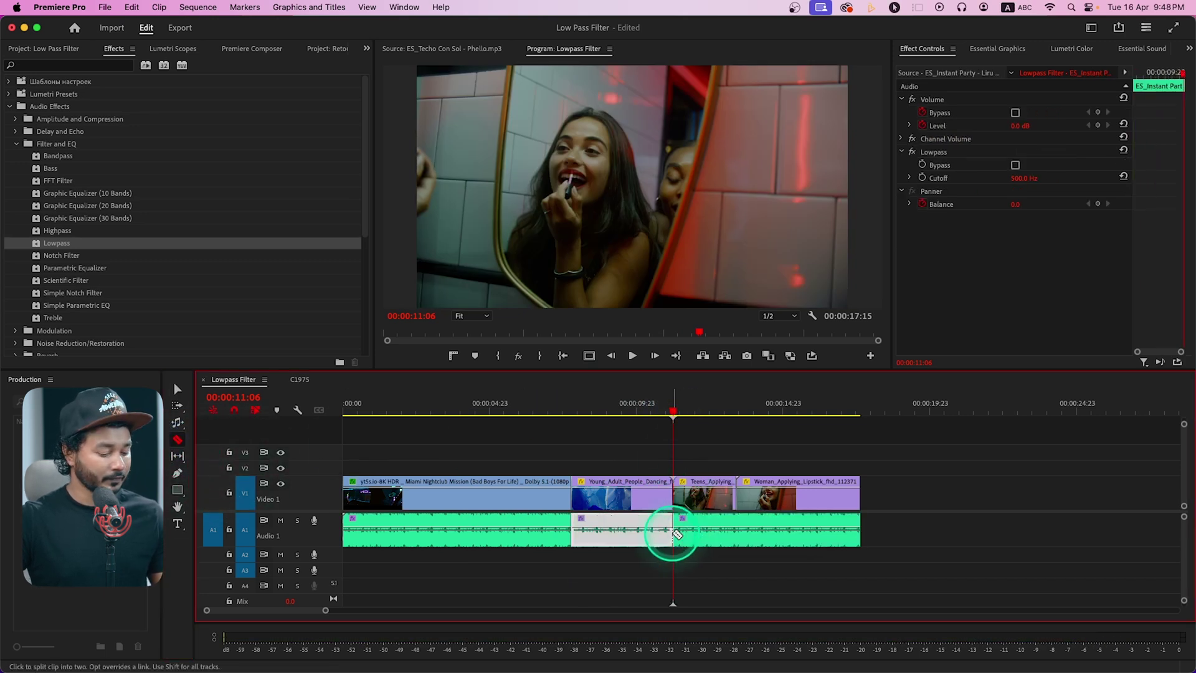
key("v")
left_click(474, 526)
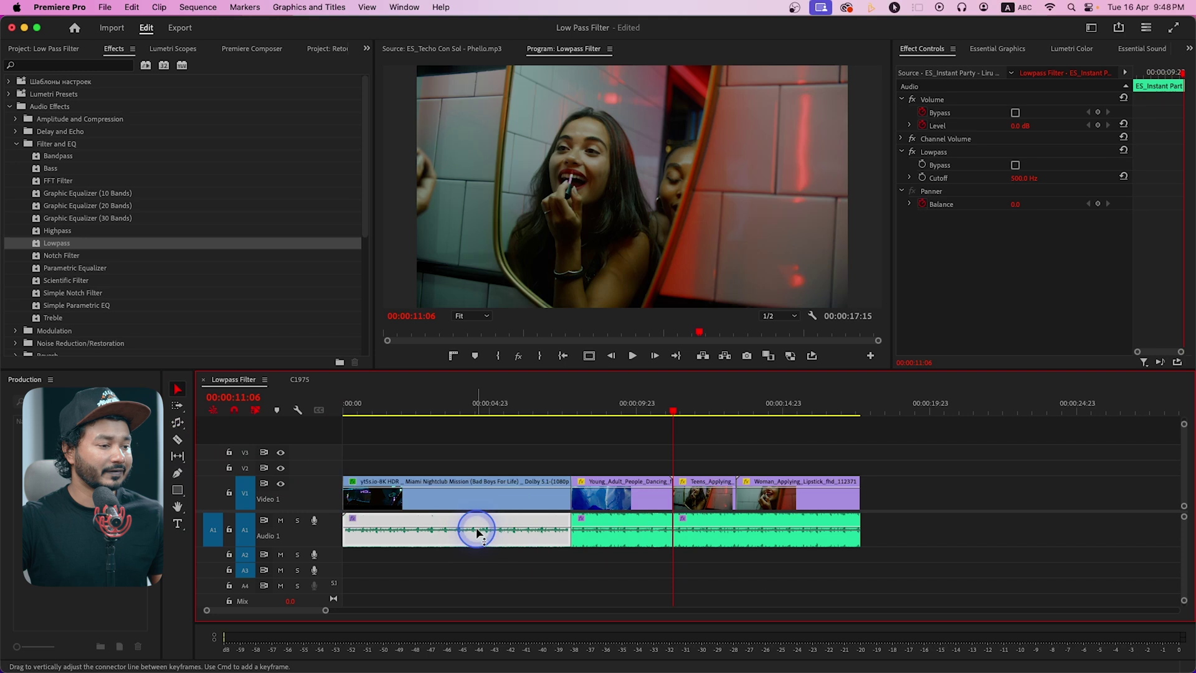
left_click(589, 526)
left_click(610, 434)
mouse_move(595, 406)
left_mouse_down()
mouse_move(542, 408)
mouse_move(596, 408)
left_mouse_up()
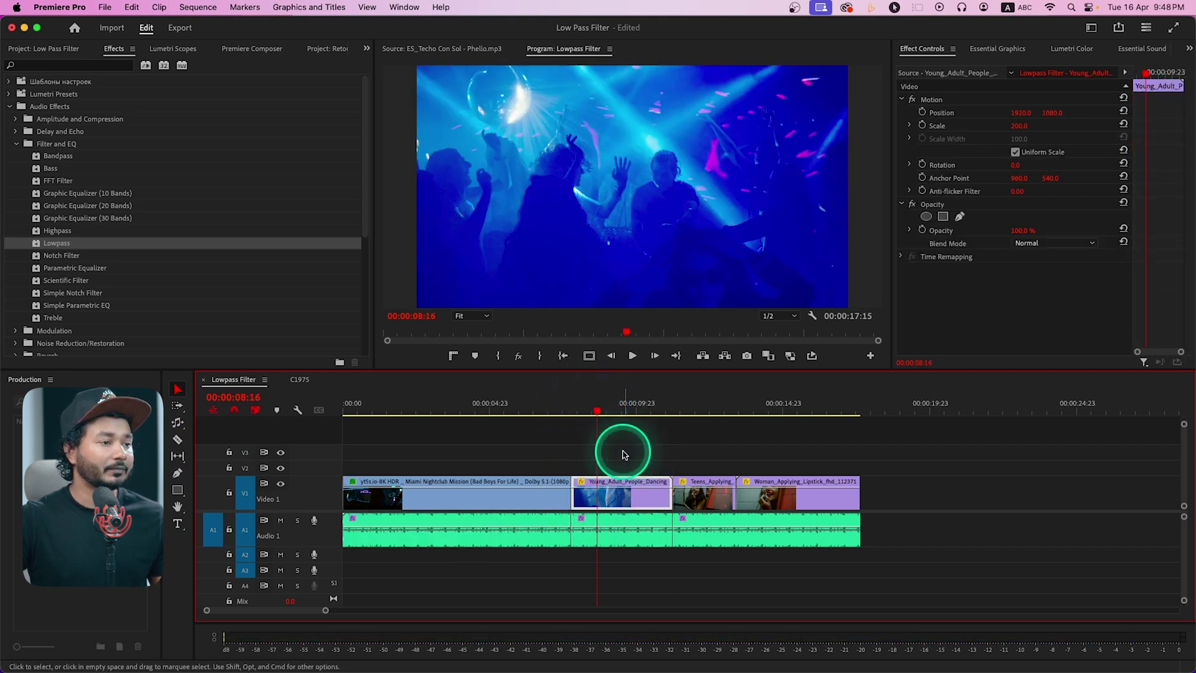
Step: Delete Lowpass from the middle Audio 1 music piece and play it back unfiltered
left_click(630, 528)
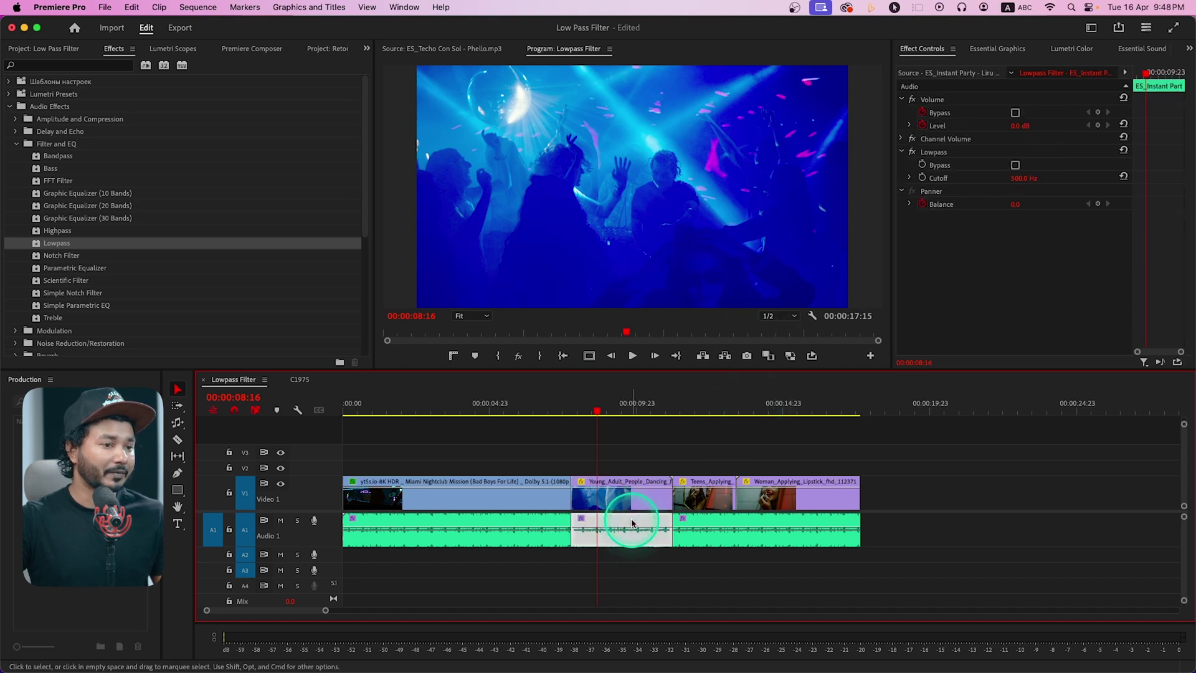
left_click(957, 153)
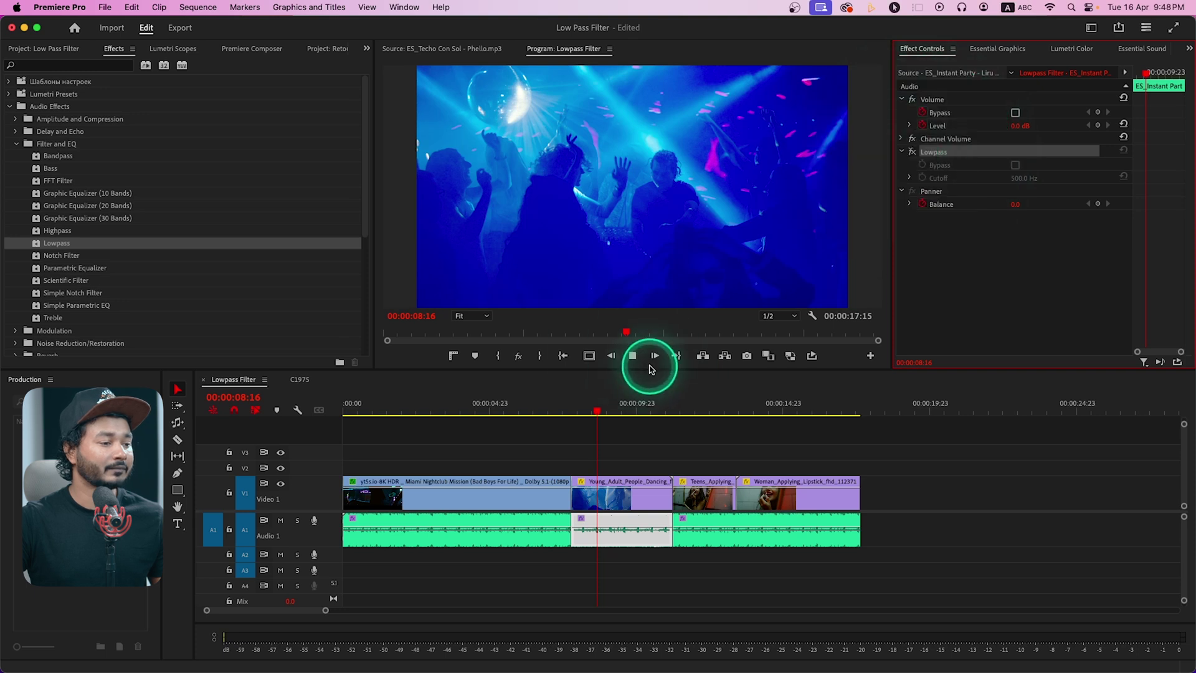
key("space")
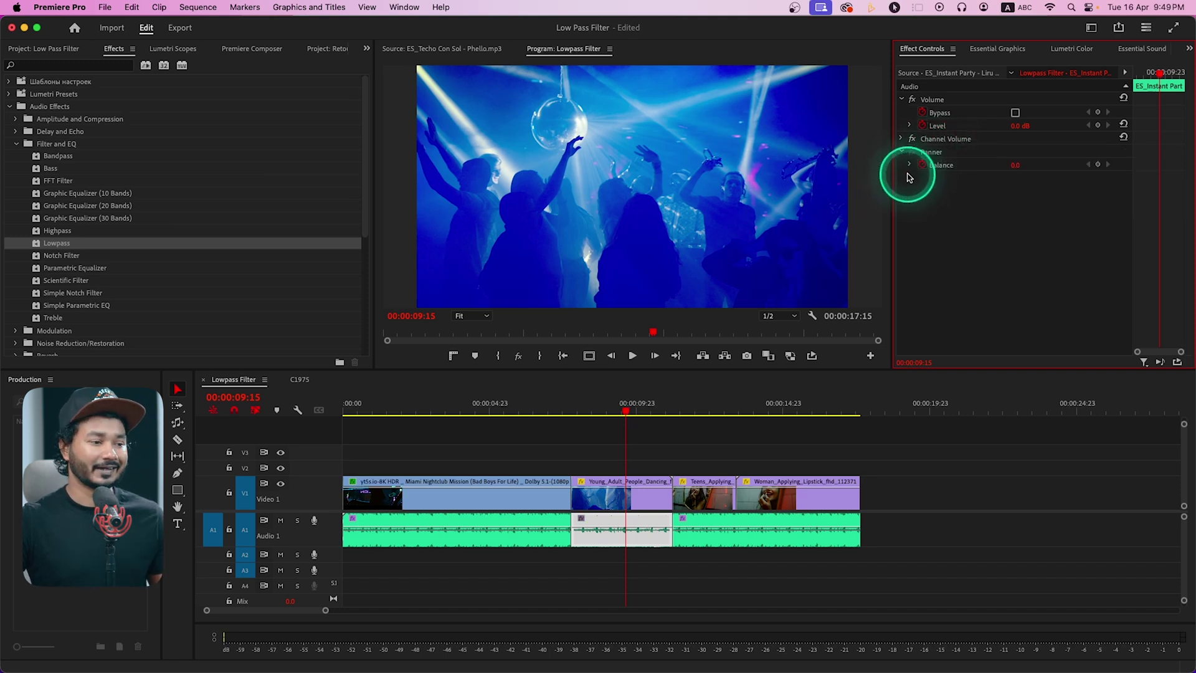
Step: Replay the section from about 06:16 and select the music clip at the first cut
left_click(613, 411)
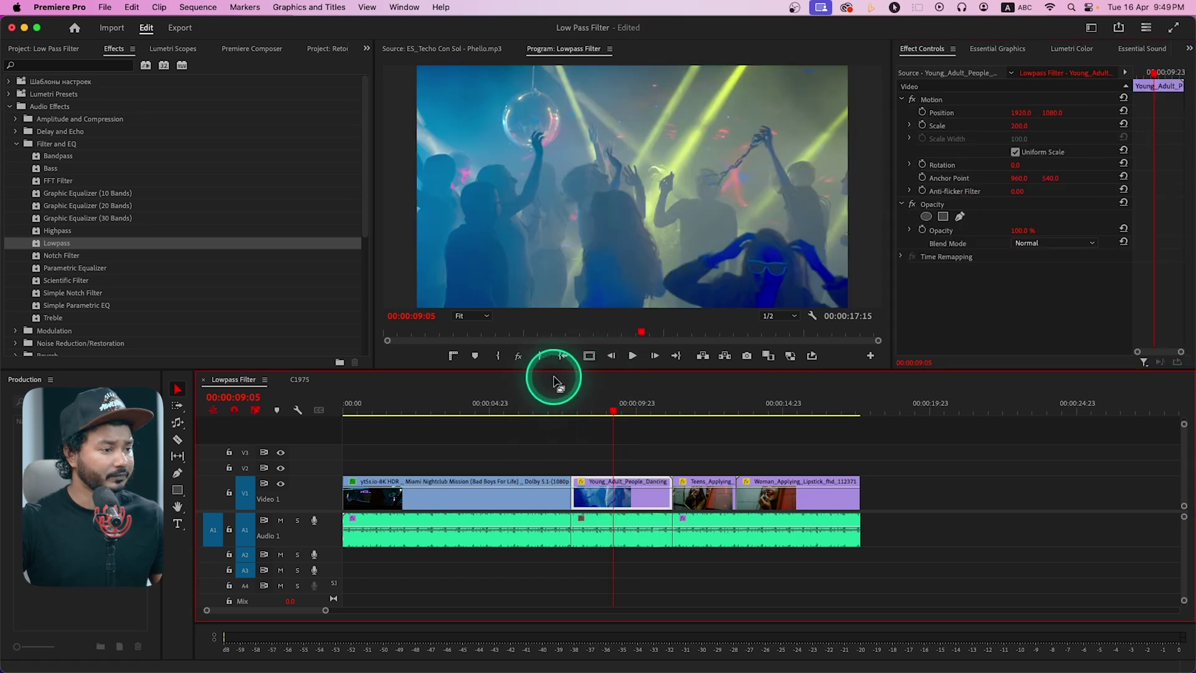
left_click(538, 397)
key("space")
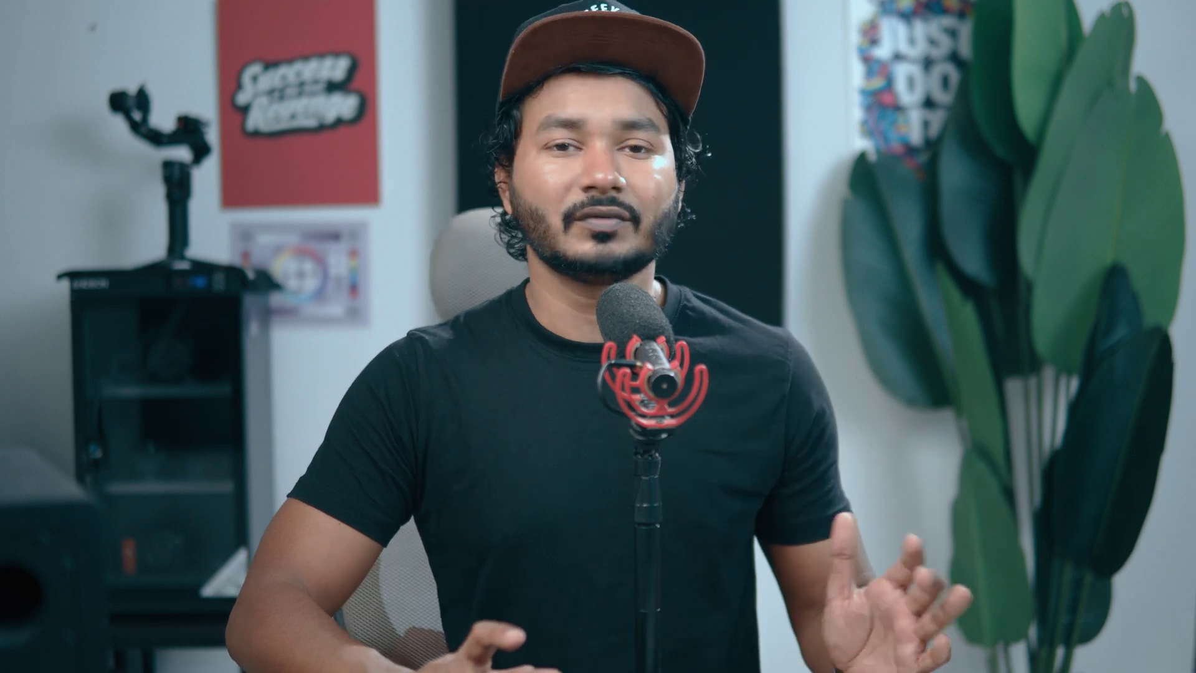
left_click(590, 548)
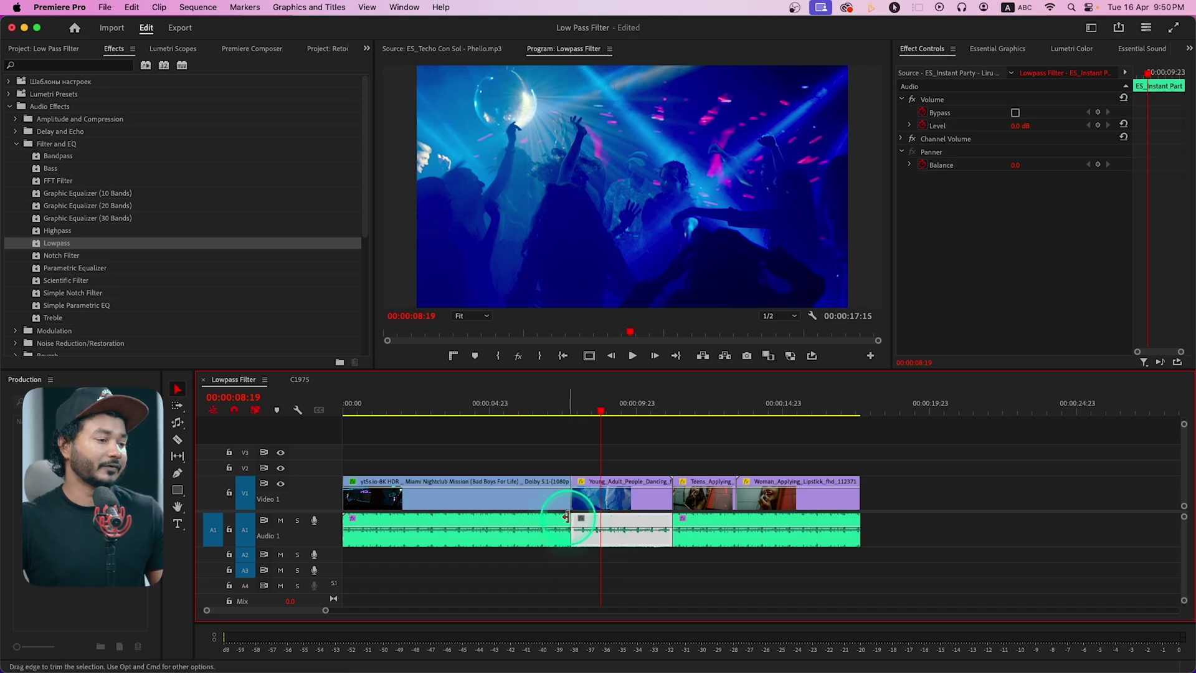
Step: Add a default Constant Power crossfade at the first music cut and preview from 06:18
right_click(573, 538)
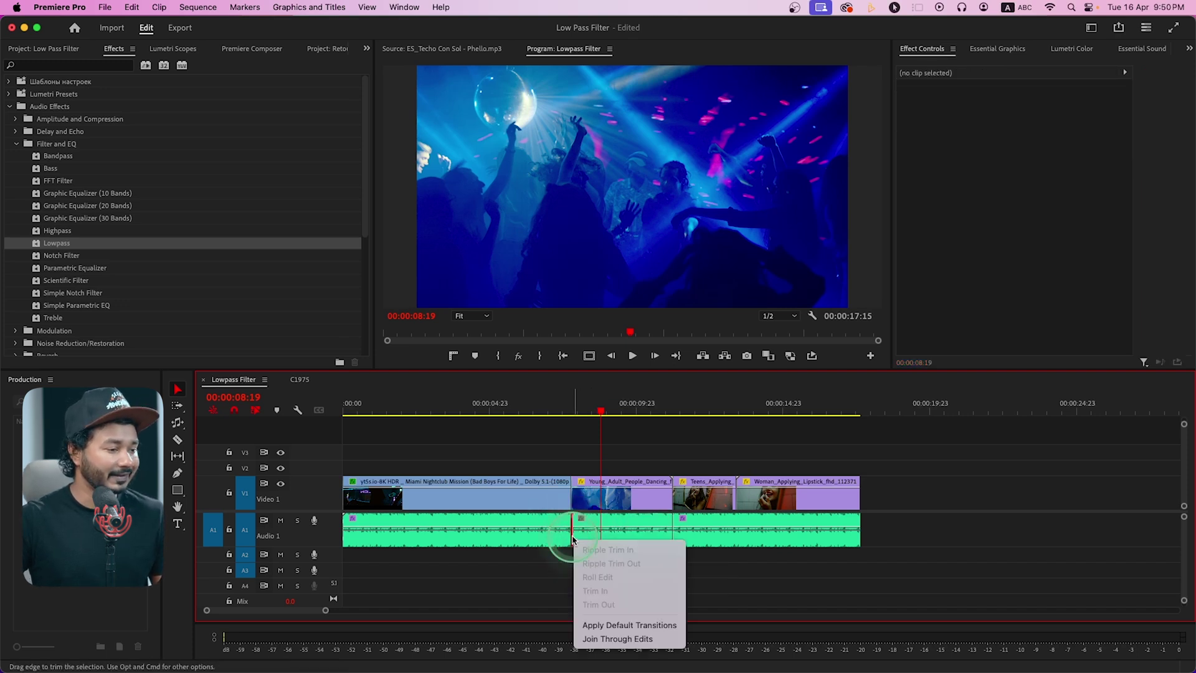
left_click(642, 623)
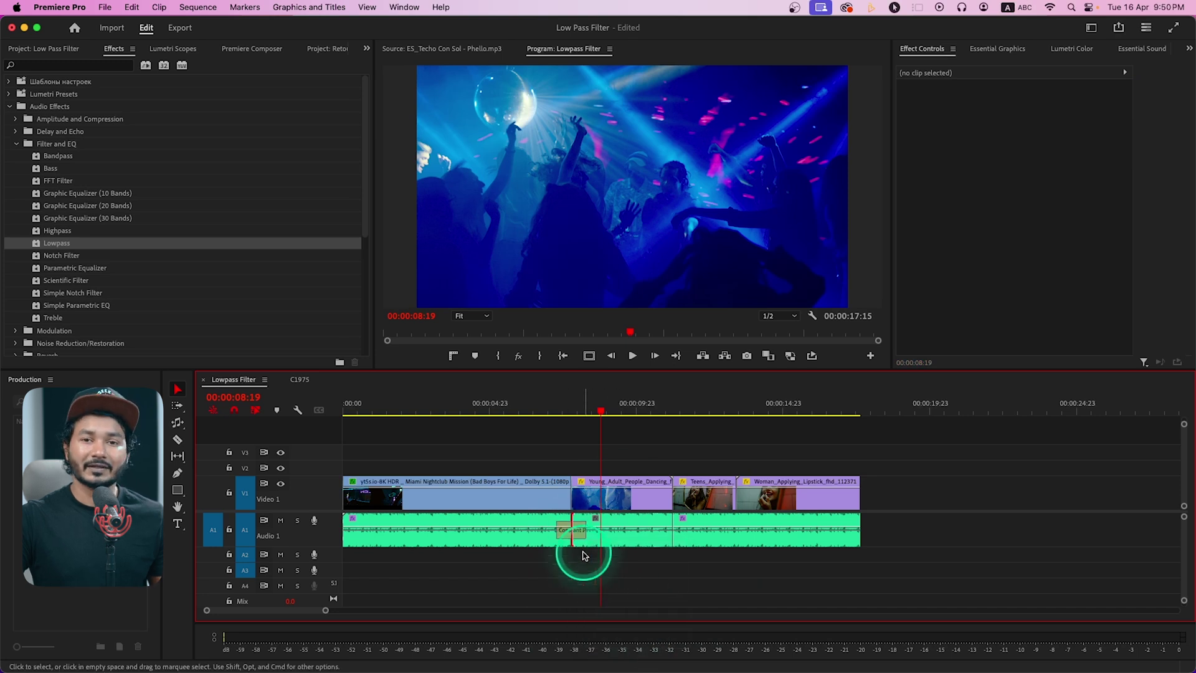
left_click(541, 412)
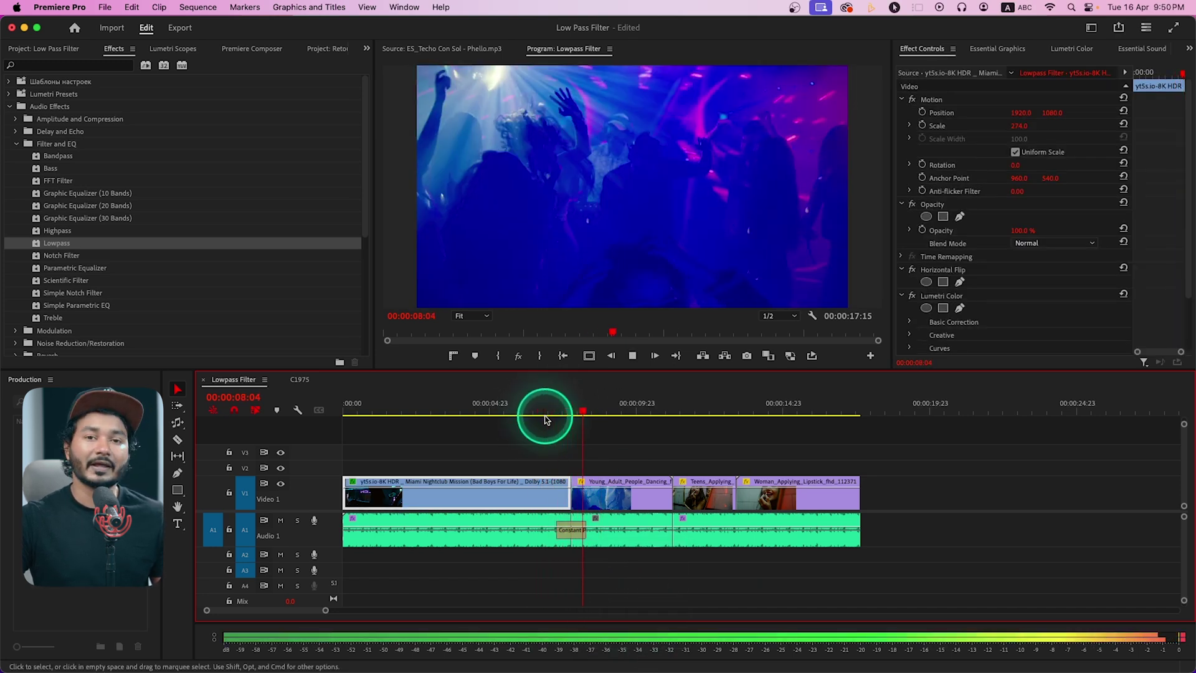
key("space")
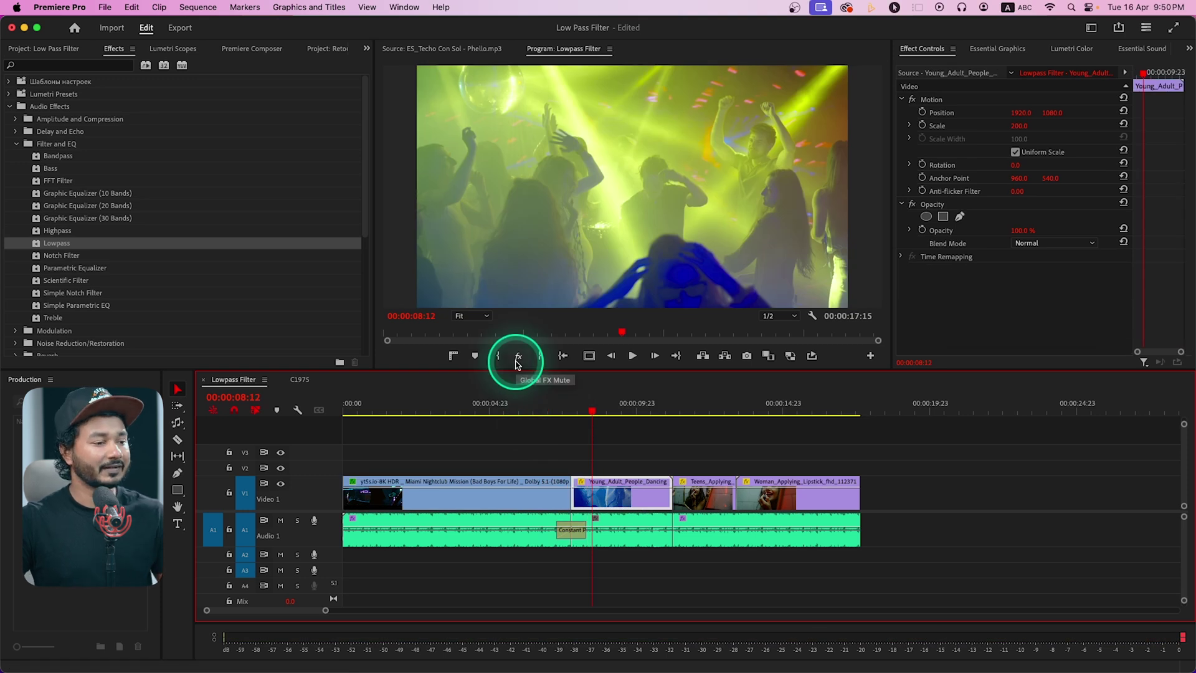
Step: Add a default crossfade at the second music cut and play it back
right_click(671, 521)
left_click(703, 610)
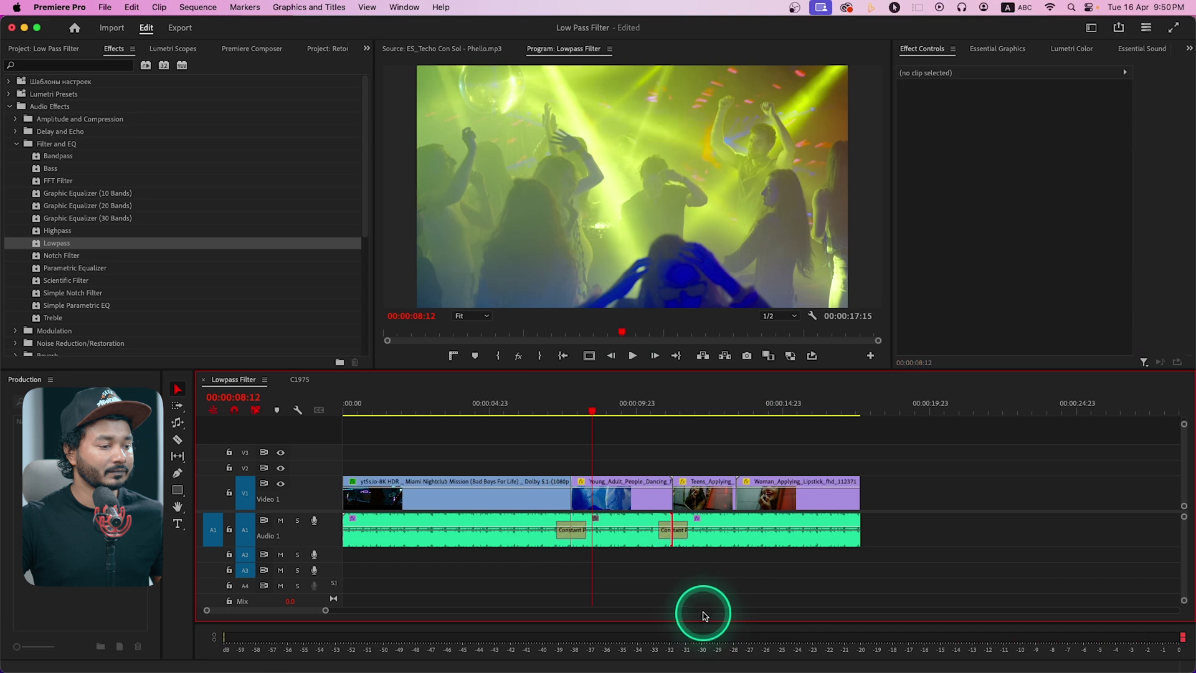
key("space")
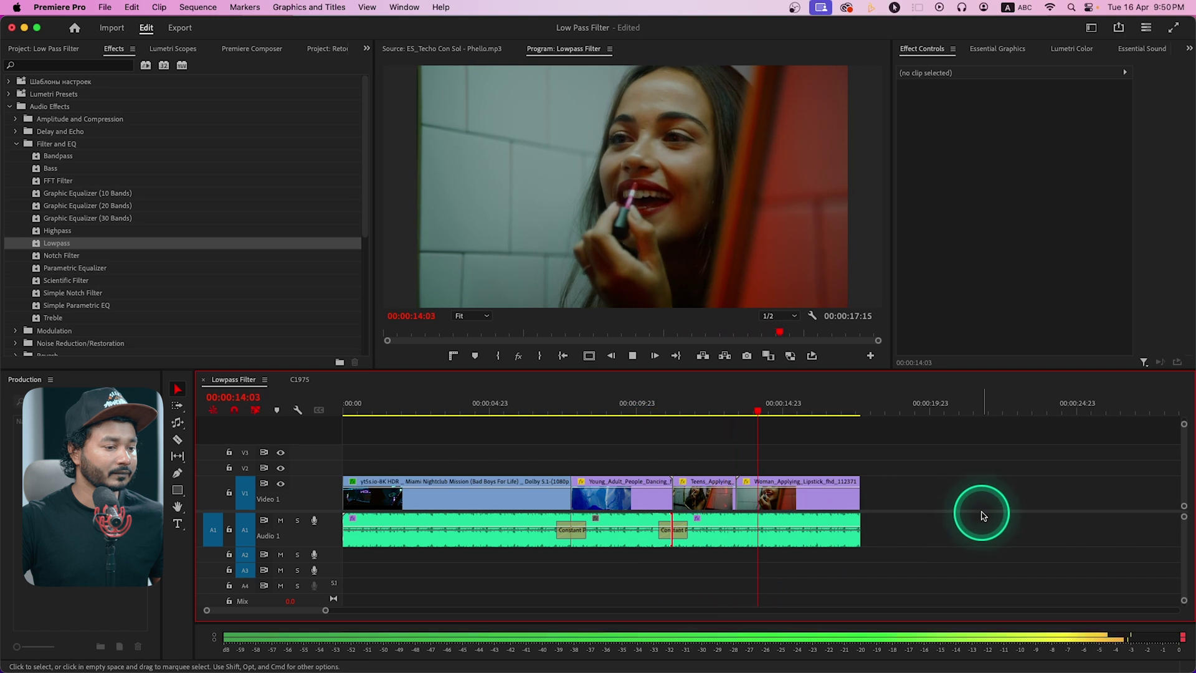
key("space")
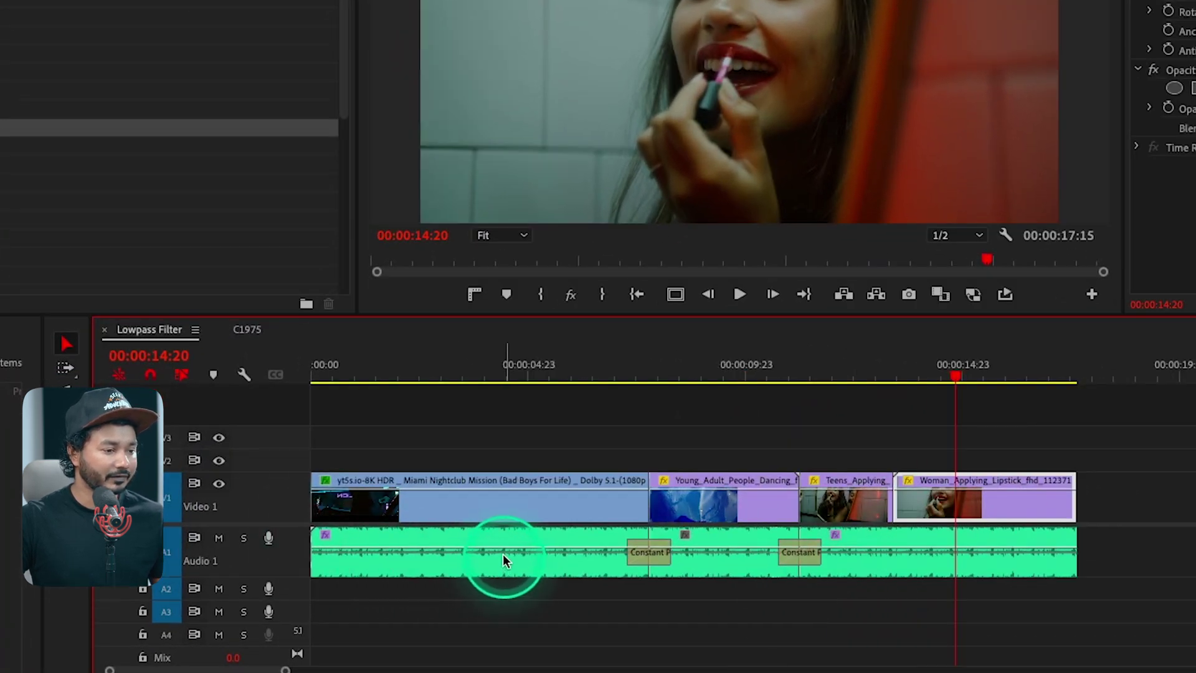
Step: Pull down the volume rubber bands on the Audio 1 music clips
left_click(914, 543)
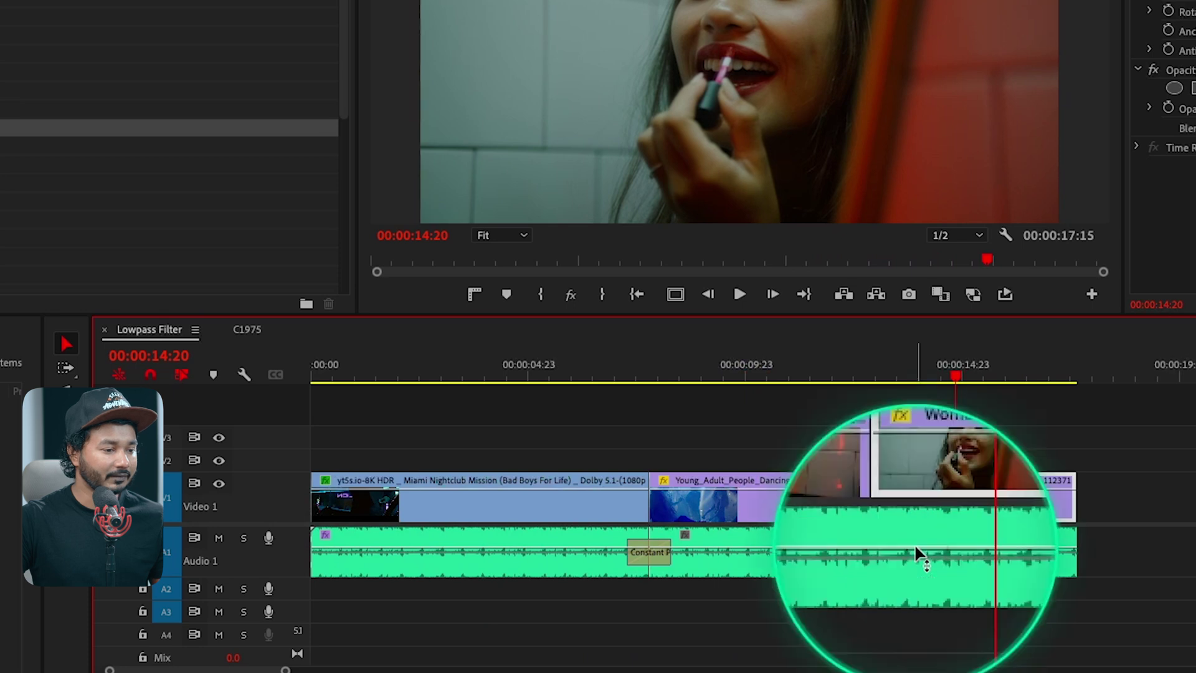
left_click_drag(914, 543, 913, 548)
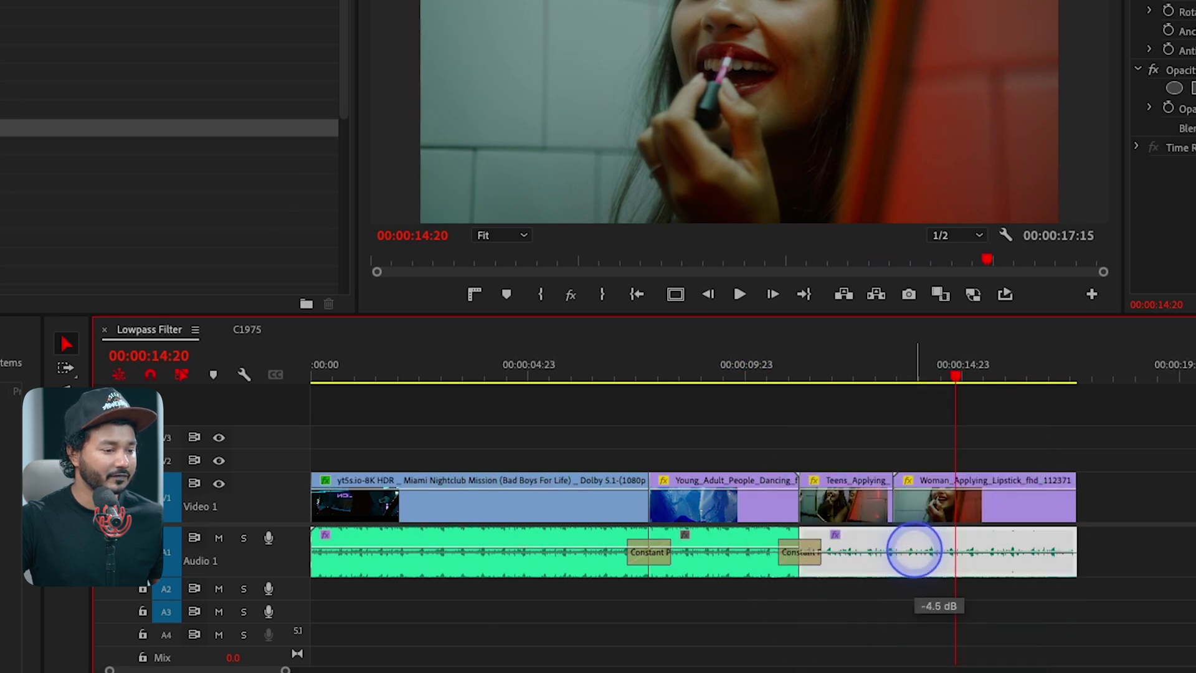
left_click(670, 570)
left_click_drag(587, 547, 587, 550)
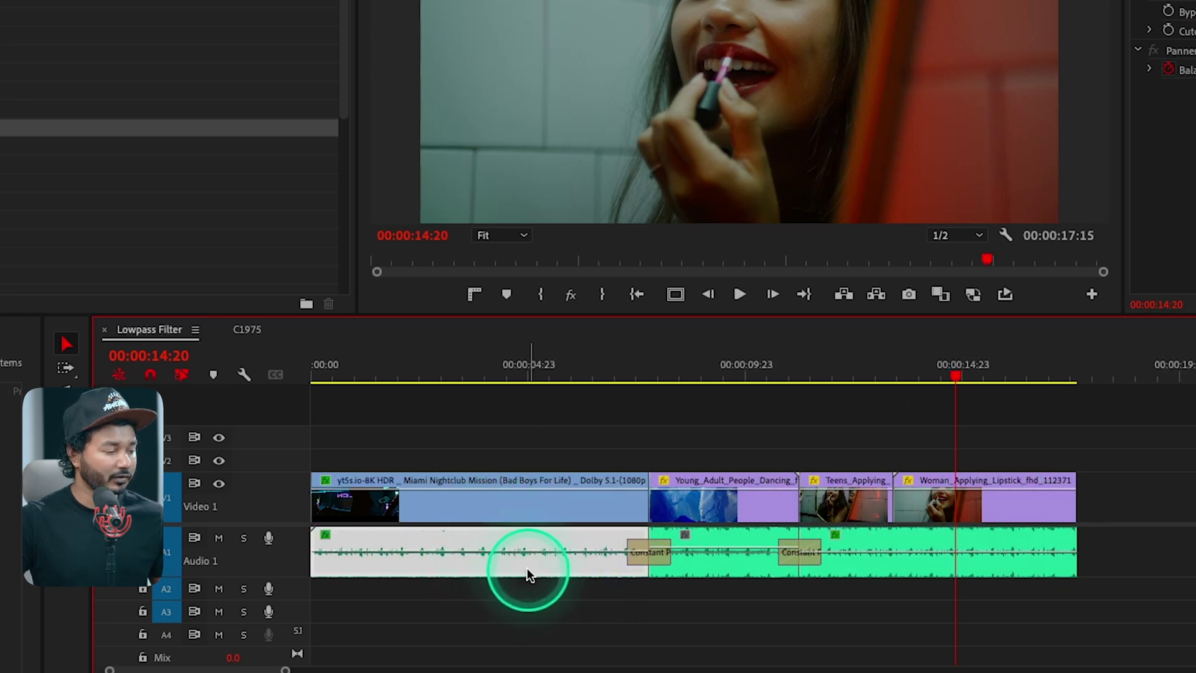
Step: Keyframe the first music clip's volume, set the early keyframe to -15 dB, and play from the start
left_click(581, 552)
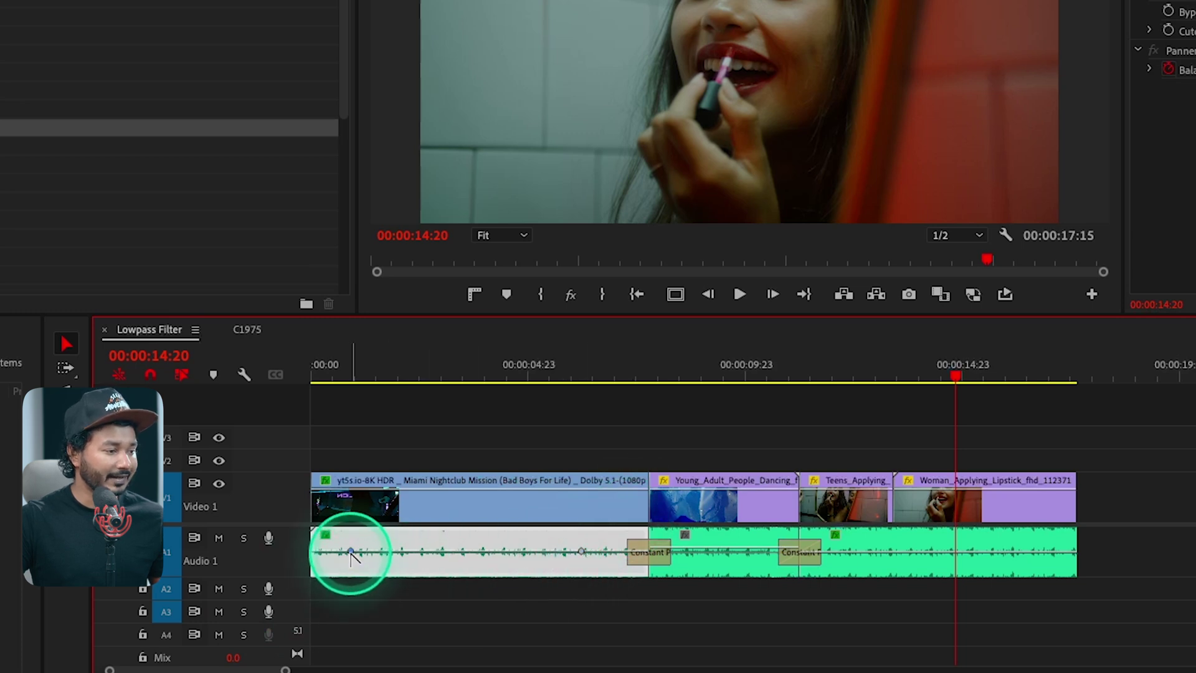
left_click_drag(352, 551, 368, 562)
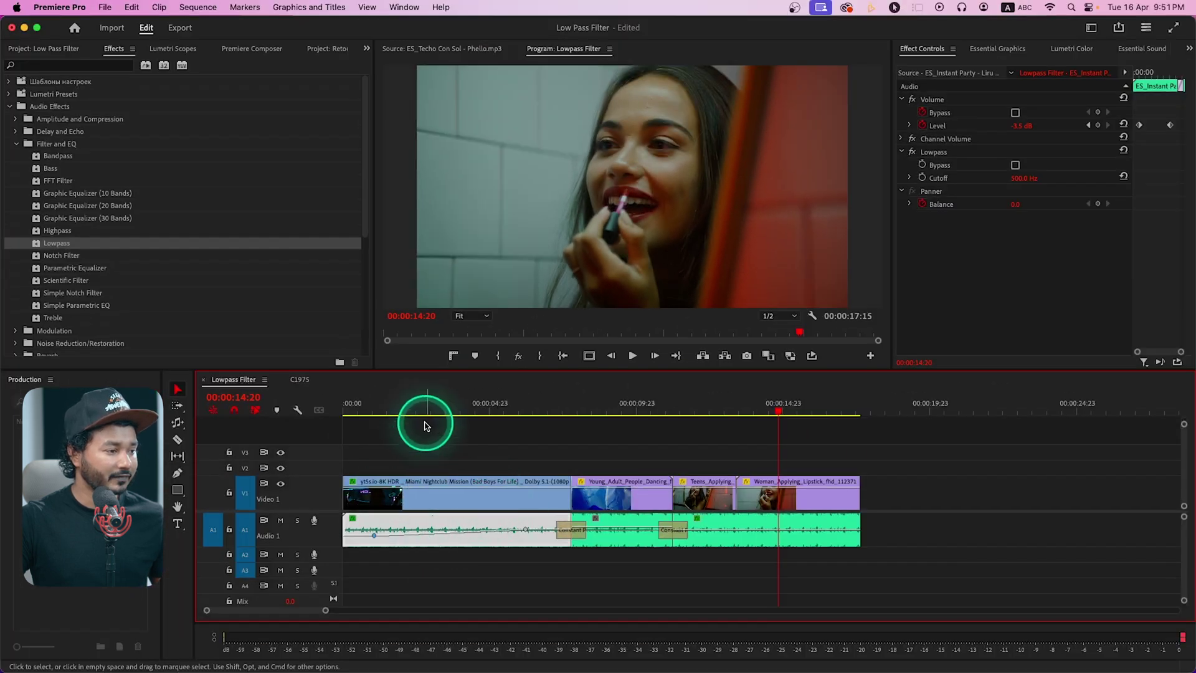
left_click_drag(436, 392, 290, 385)
key("space")
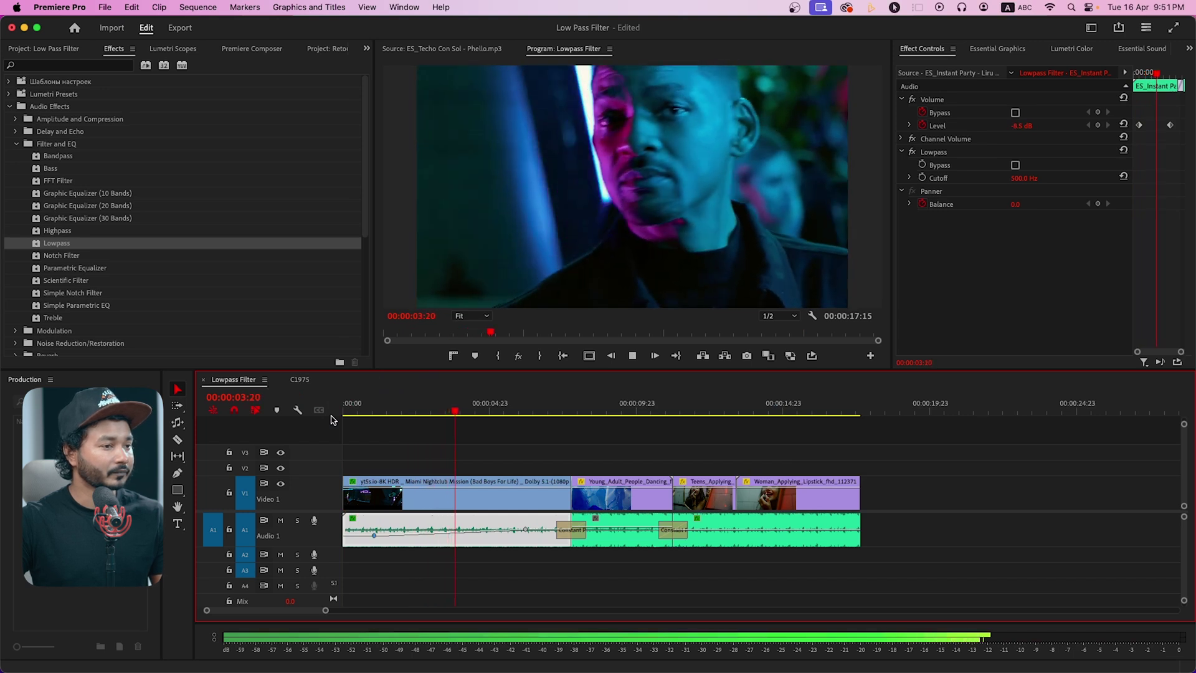
Step: Raise the first music clip's opening volume keyframe to about -11.8 dB
left_click(381, 539)
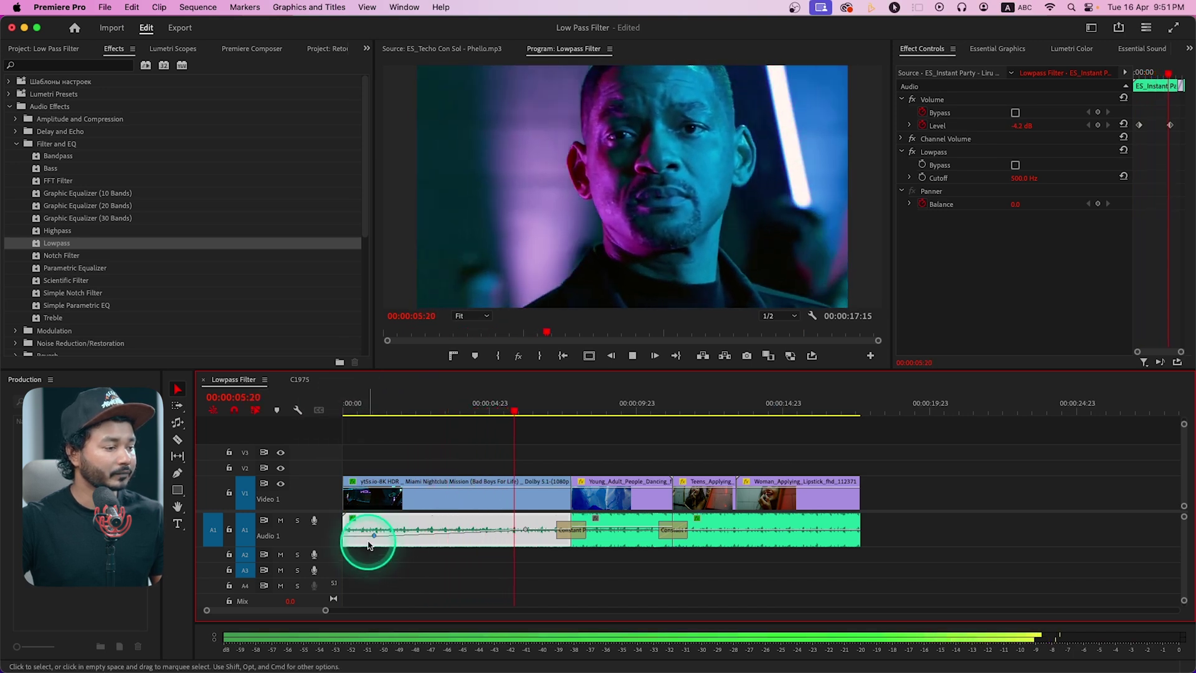
left_click_drag(373, 534, 374, 533)
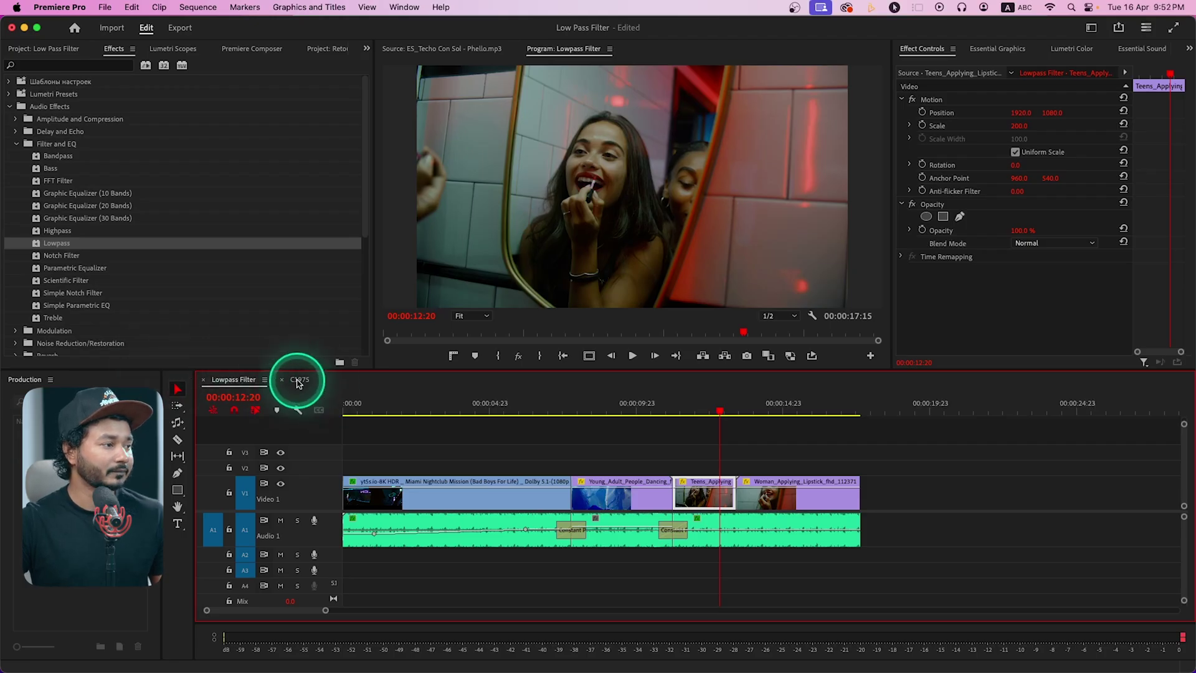
Step: Load ES_Techo Con Sol - Phello.mp3 in the Source monitor and drop it onto Audio 3 in C1975
left_click(298, 381)
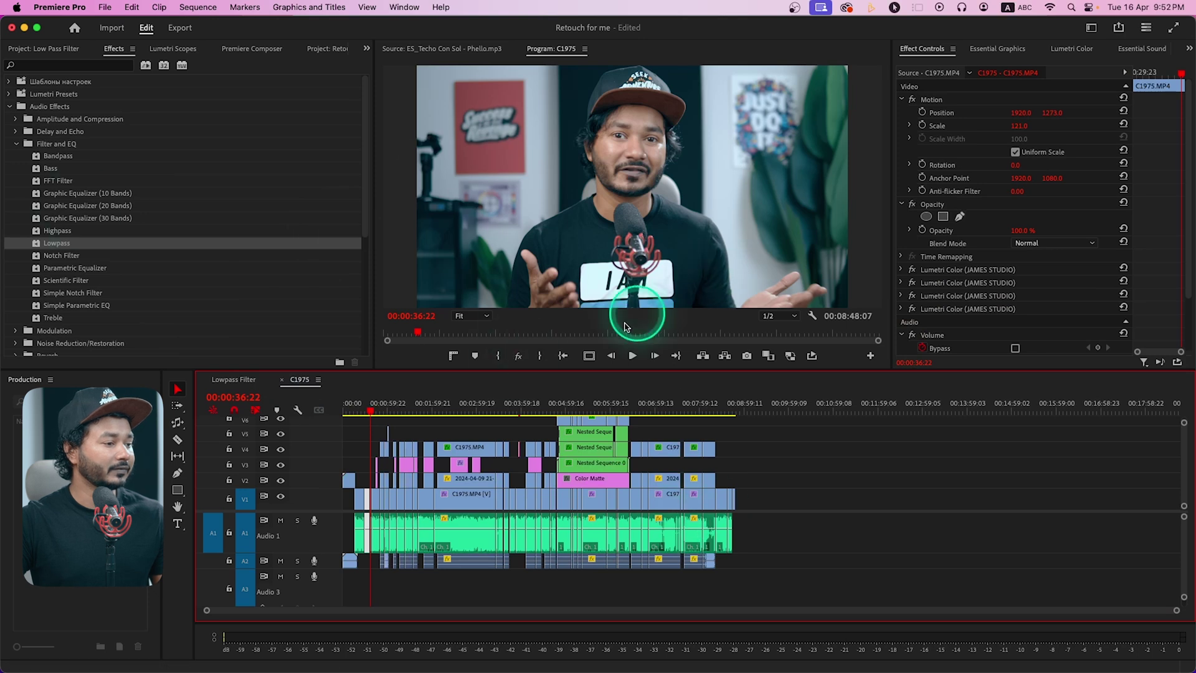
left_click(342, 55)
double_click(180, 190)
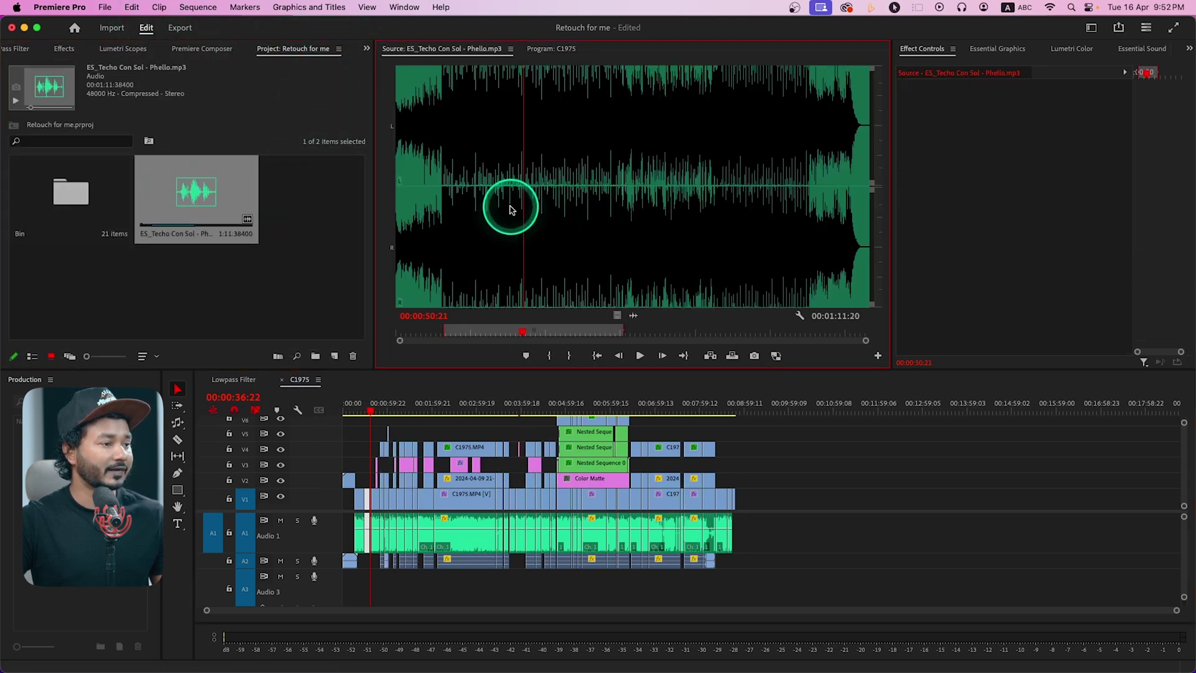
left_click_drag(510, 209, 443, 234)
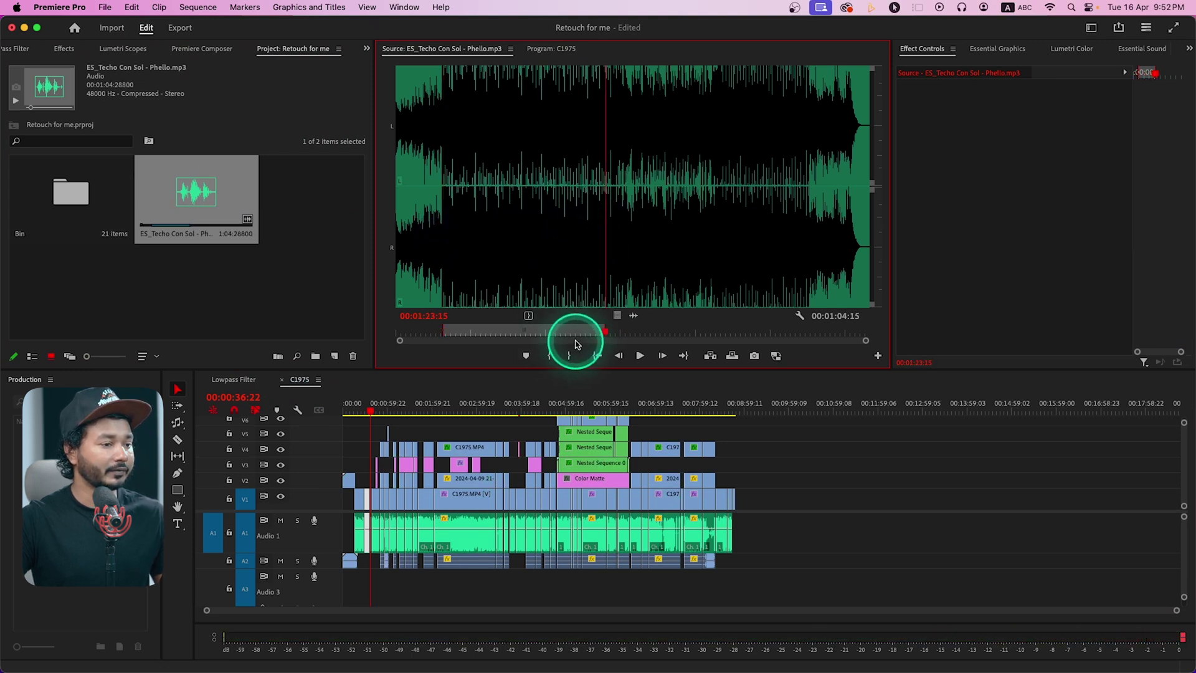
left_click_drag(568, 446, 360, 585)
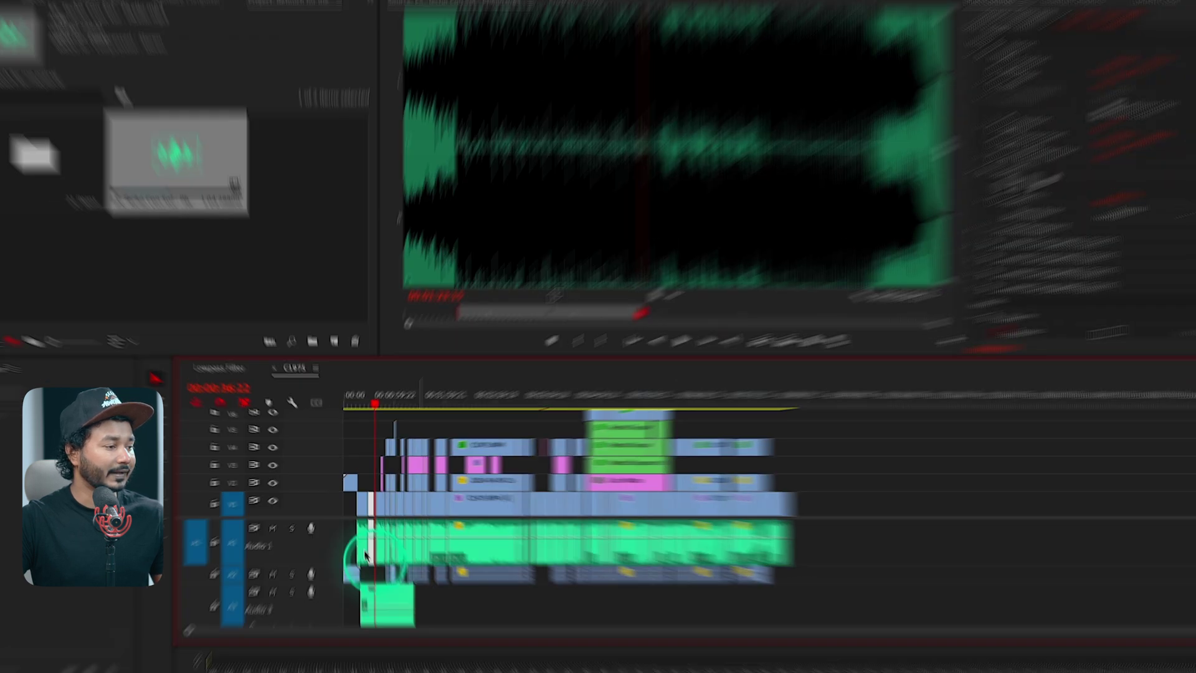
Step: Remix the Audio 3 music with the Remix Tool to span the vlog sequence, to 8:41:06
left_click(177, 422)
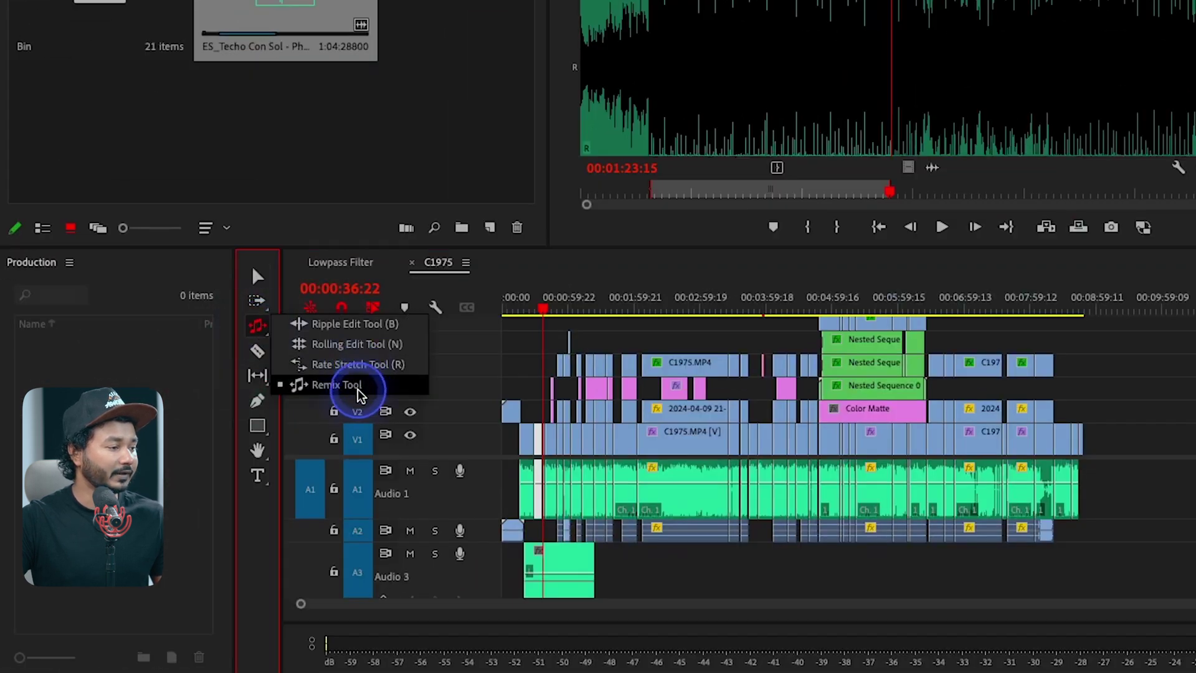
left_click(358, 383)
left_click_drag(608, 563, 1094, 574)
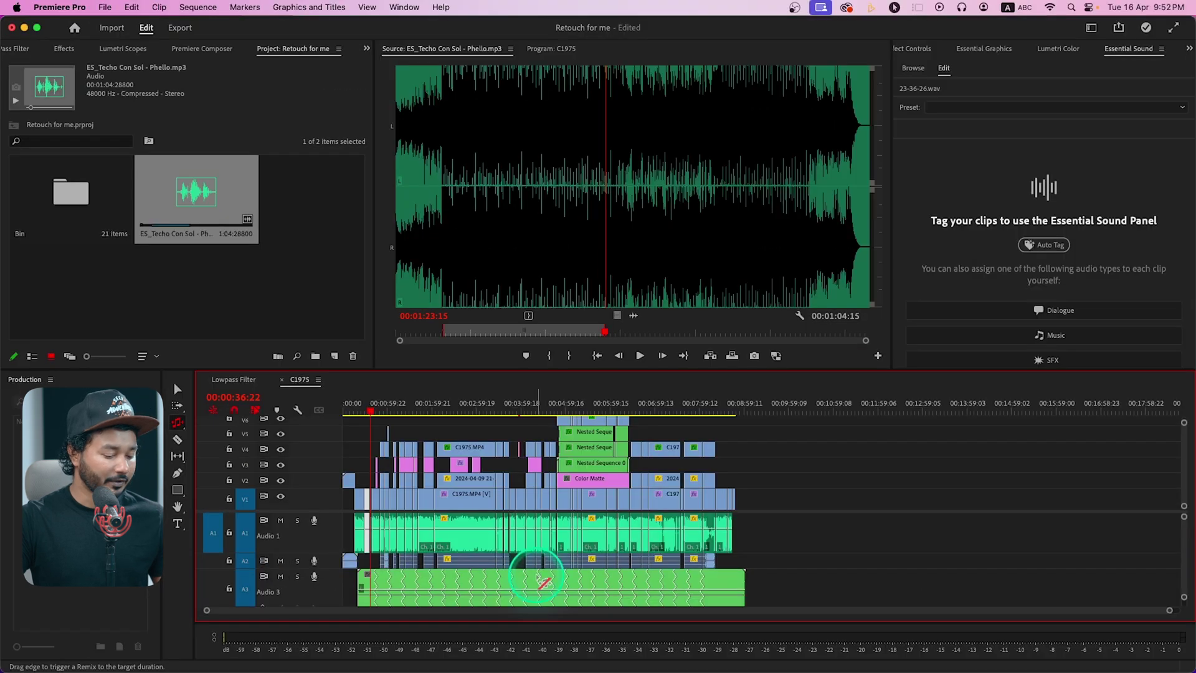
Step: Preview the remixed music and lower its volume to about -11.4 dB
key("v")
left_click(539, 583)
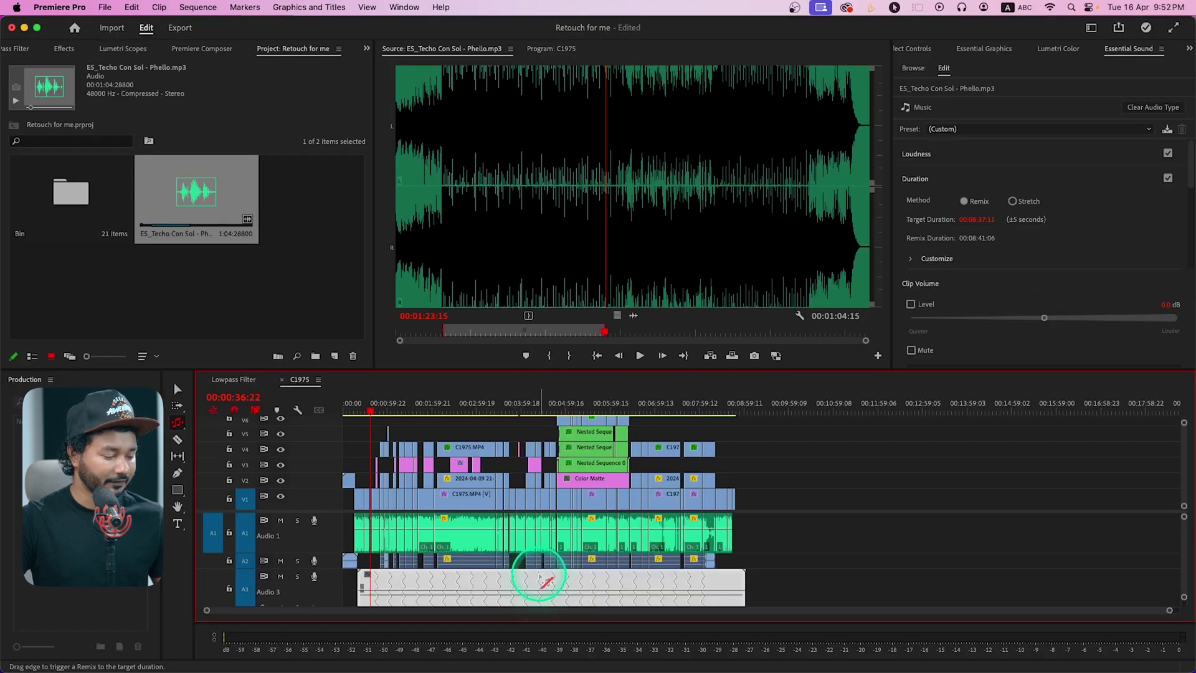
key("space")
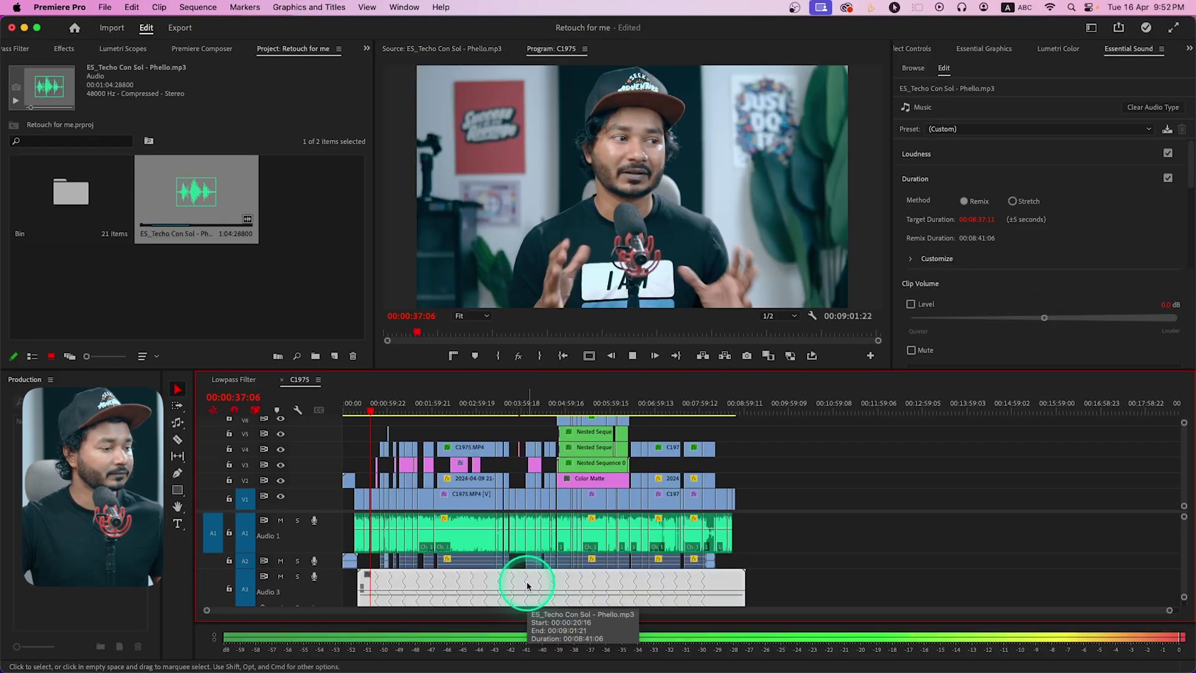
key("space")
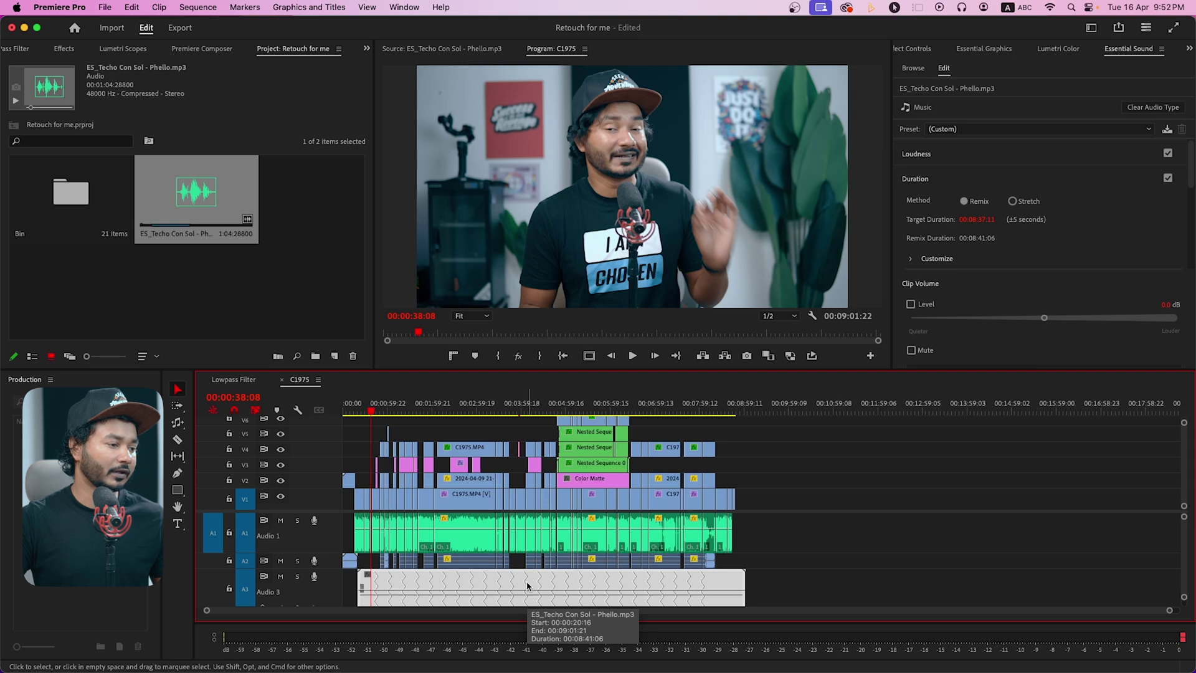
left_click(409, 595)
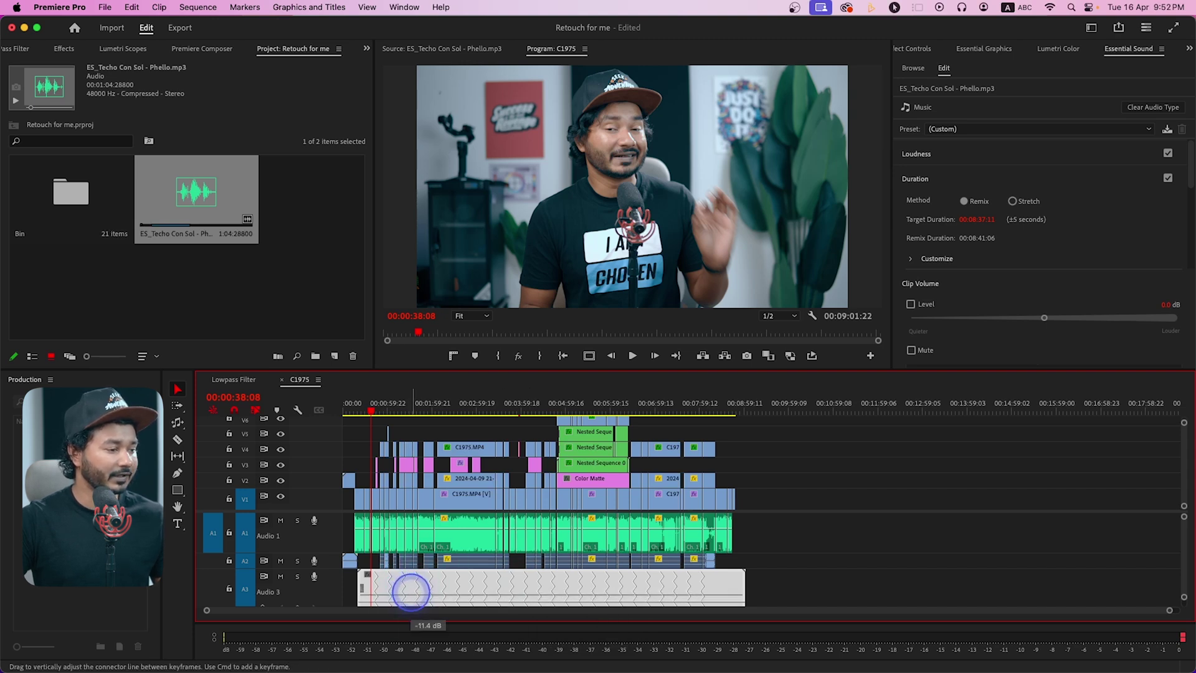
left_click_drag(324, 605, 346, 573)
Step: Play the sequence to hear the music mix, stopping at 00:00:40:16
key("space")
left_click(425, 540)
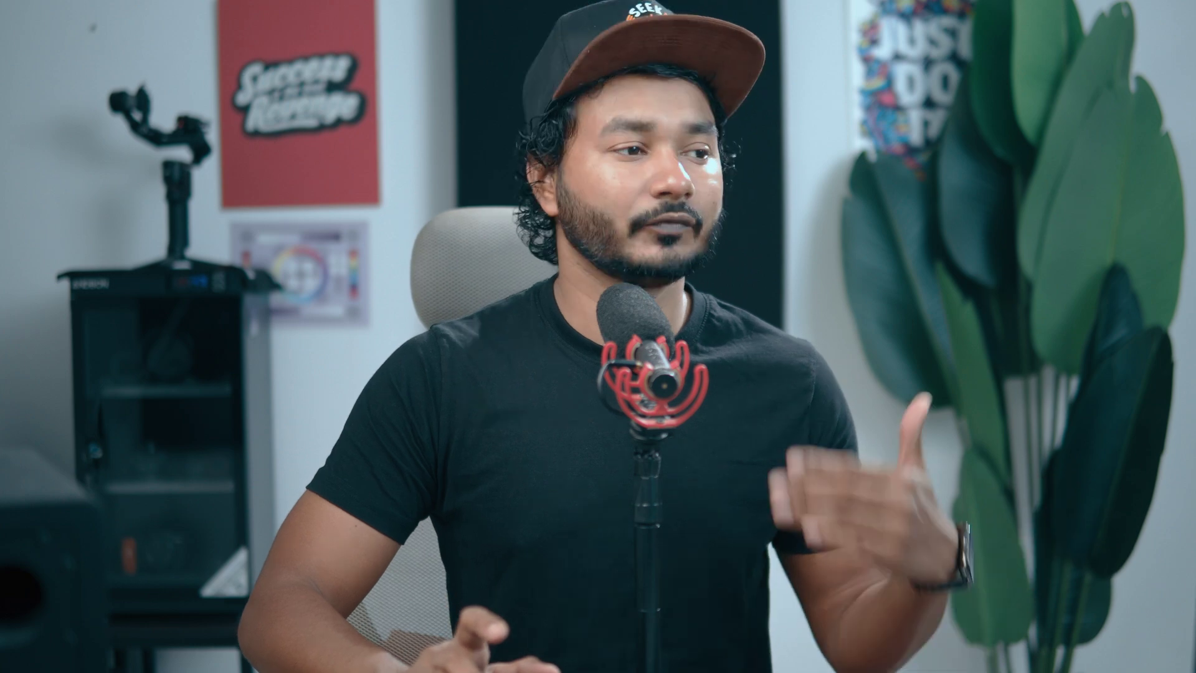
left_click(399, 390)
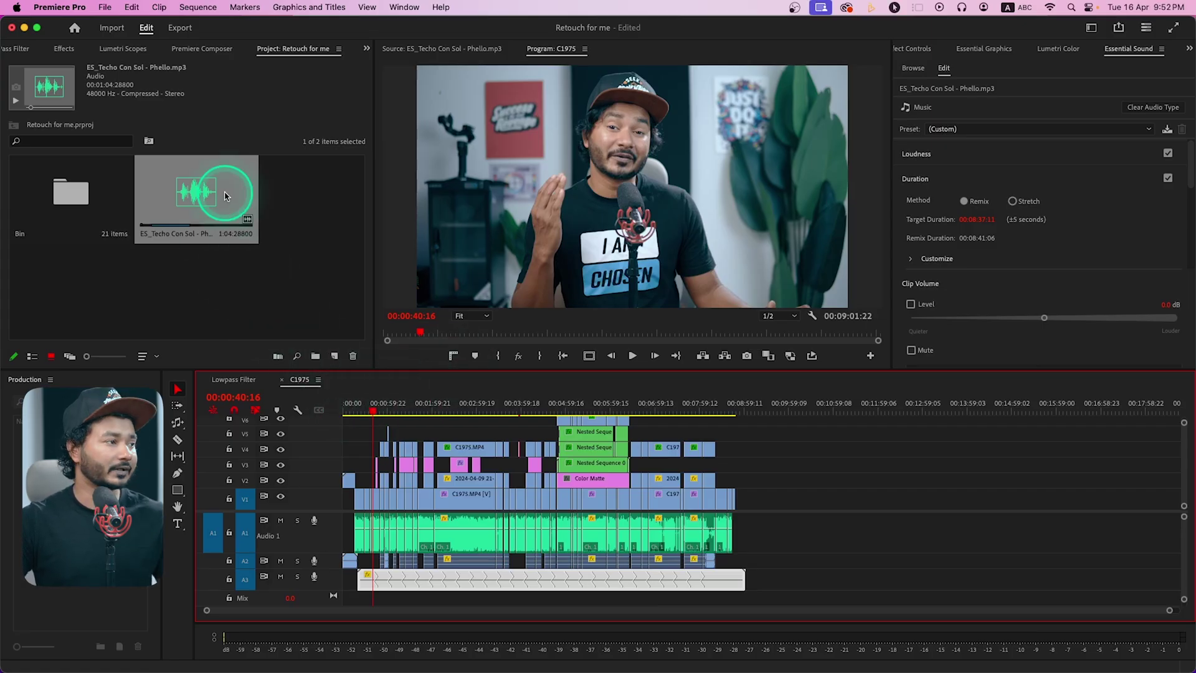
Step: Apply the Lowpass effect to the A3 music clip and set its Cutoff to 50
left_click(62, 50)
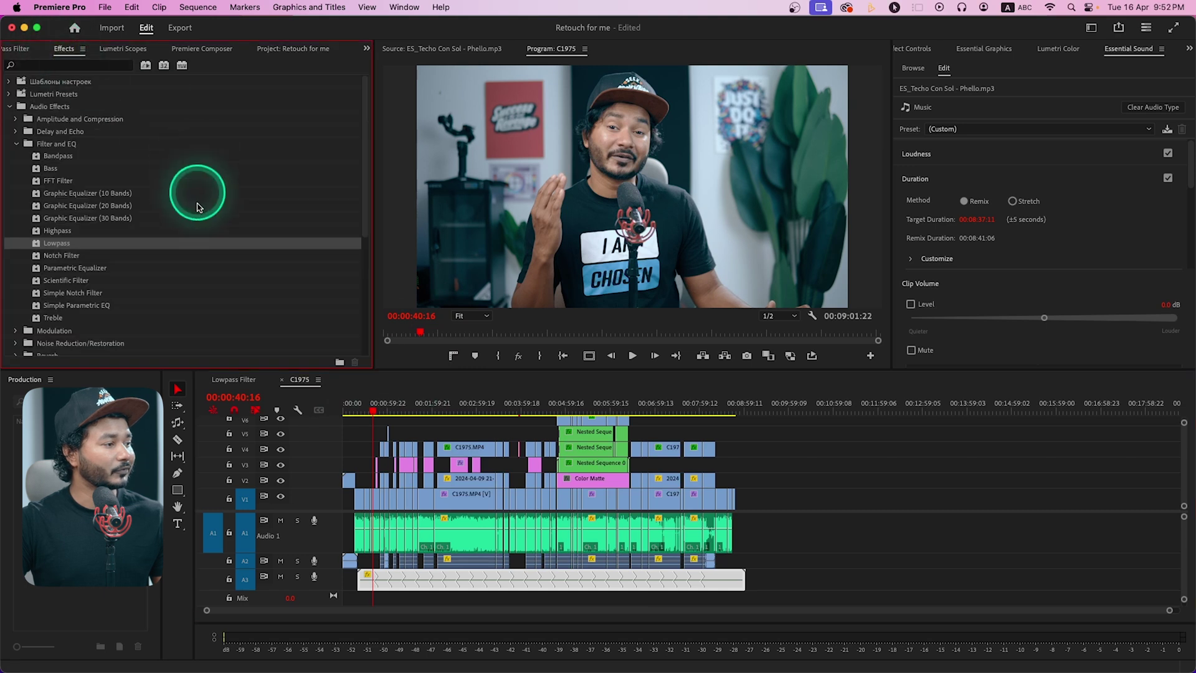
left_click_drag(249, 364, 375, 574)
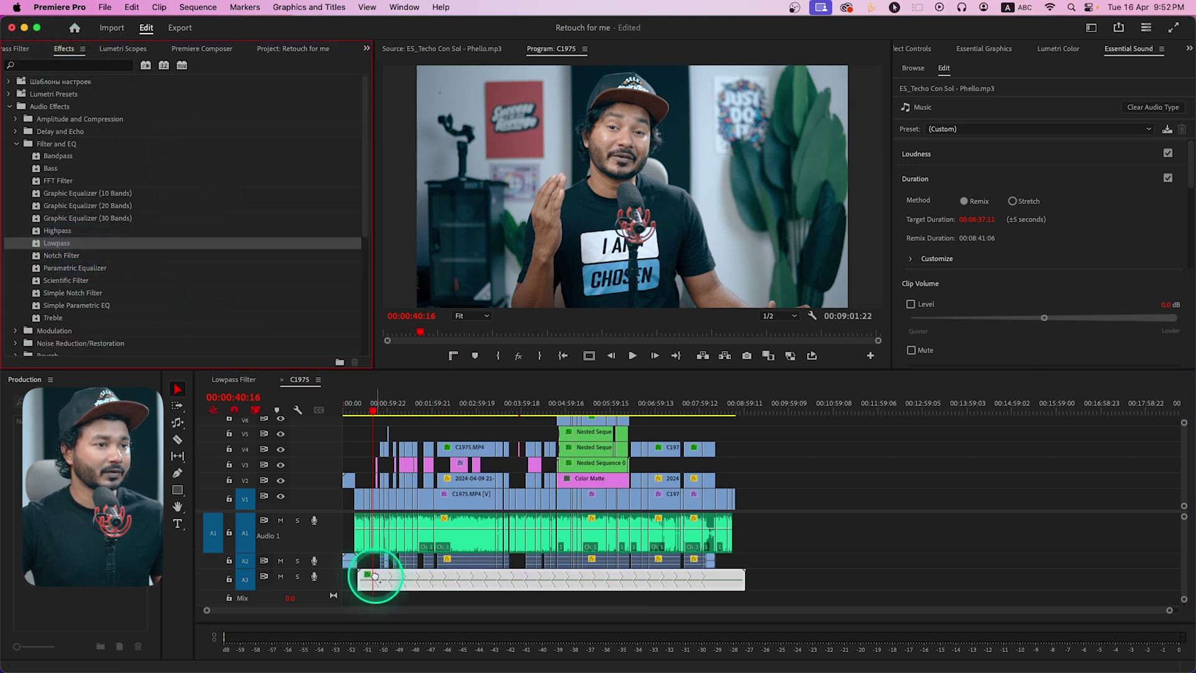
left_click(913, 48)
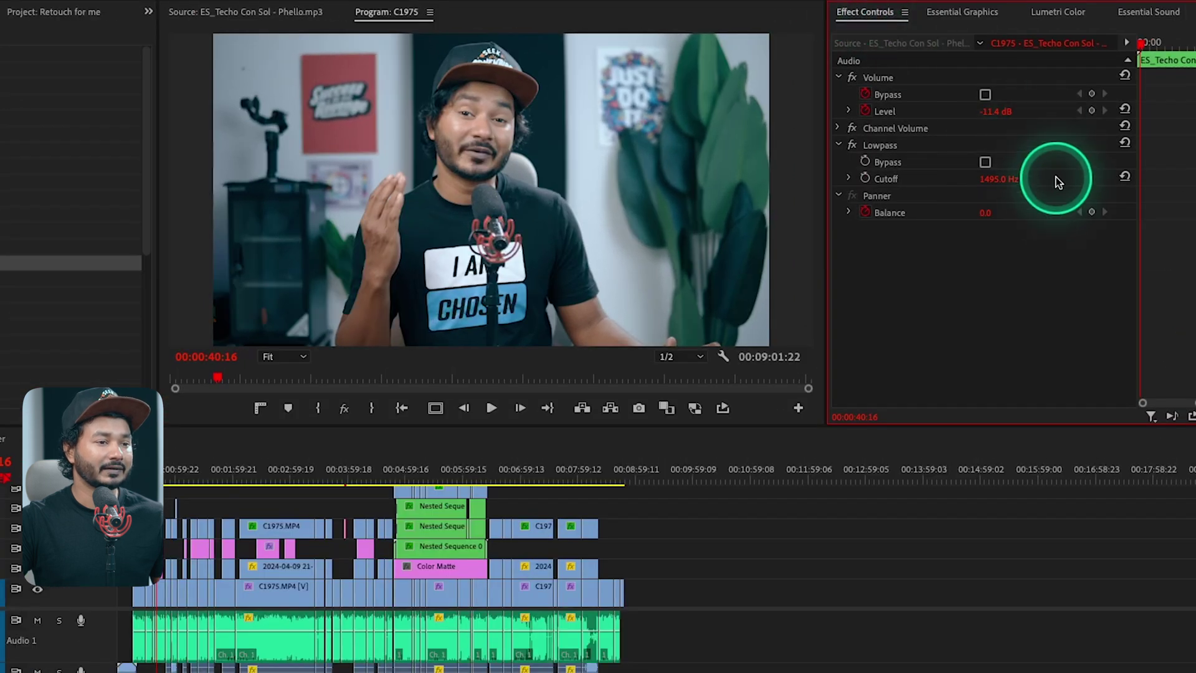
left_click(1005, 180)
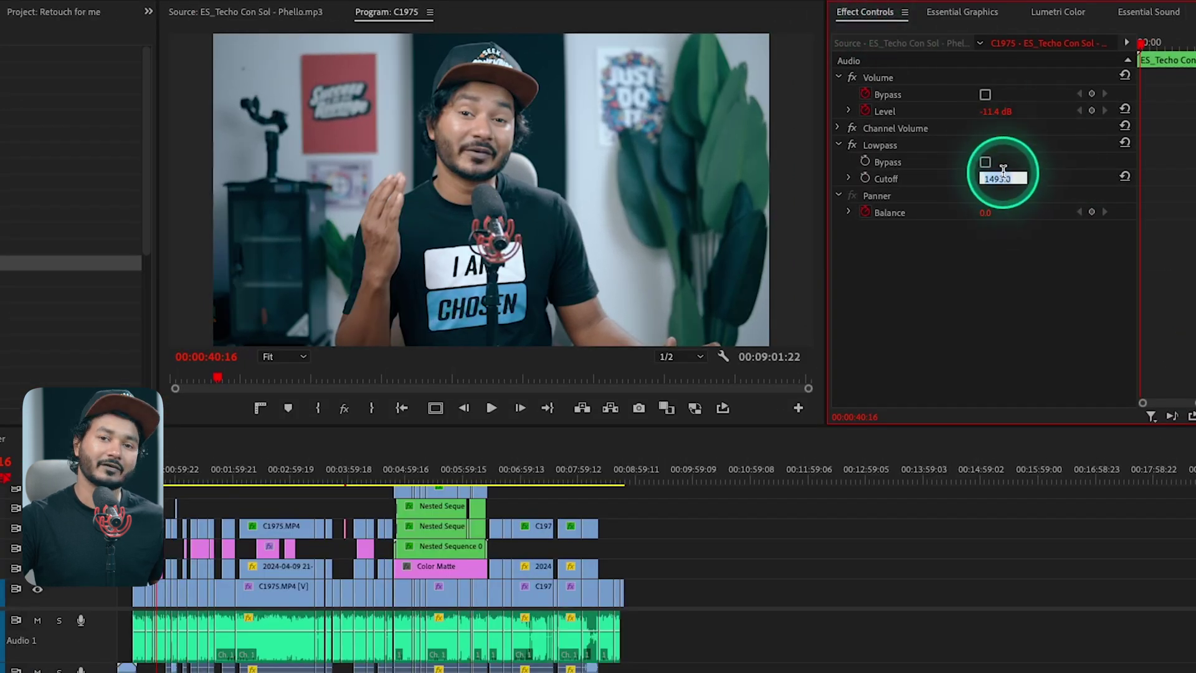
type("500.0 Hz")
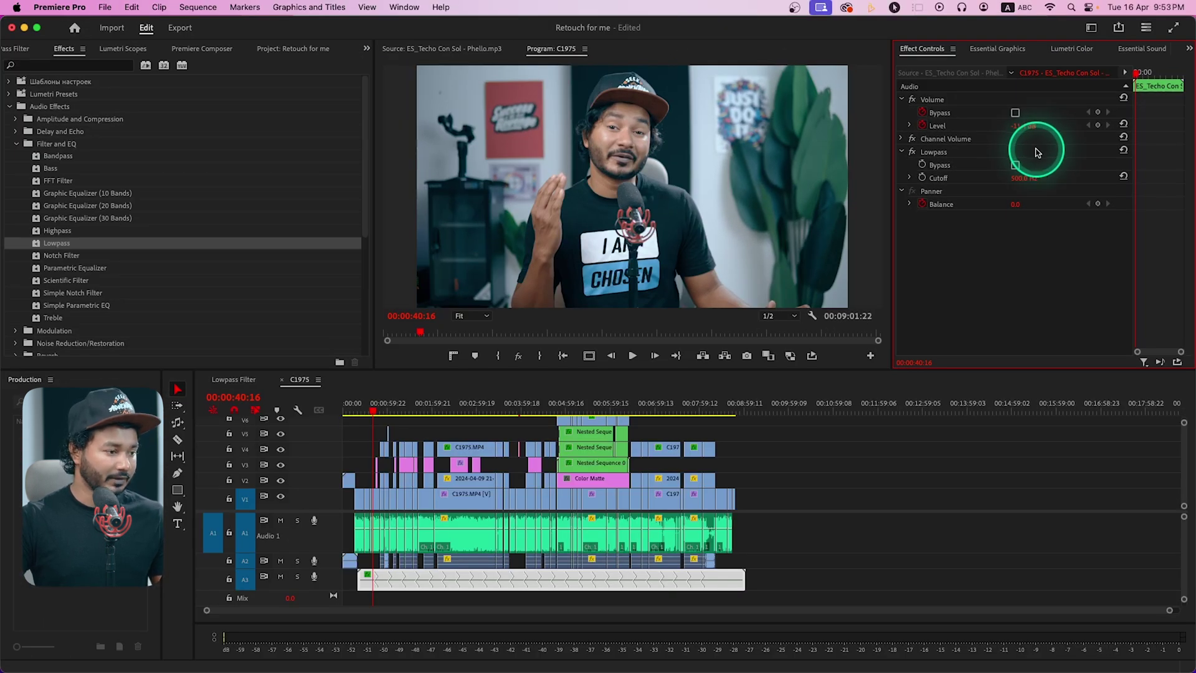
left_click(434, 593)
key("space")
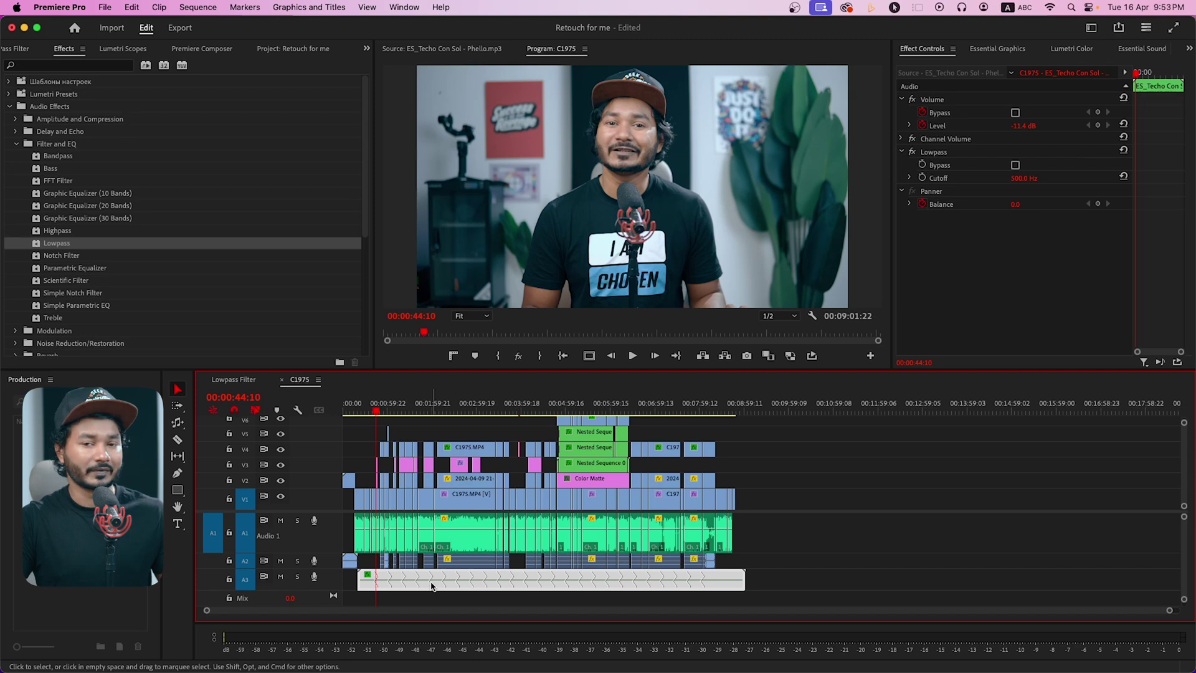
Step: Split the A3 music where the speech ends and remove Lowpass from the later part
scroll(757, 569, "up", 5)
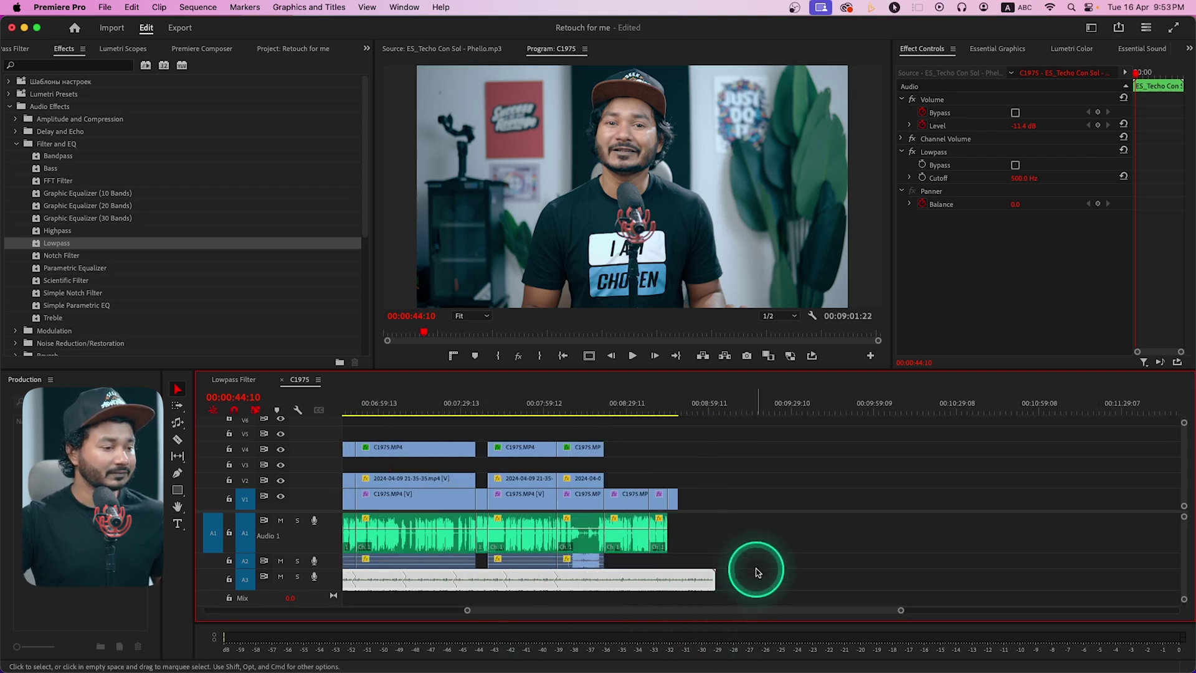
left_click(672, 412)
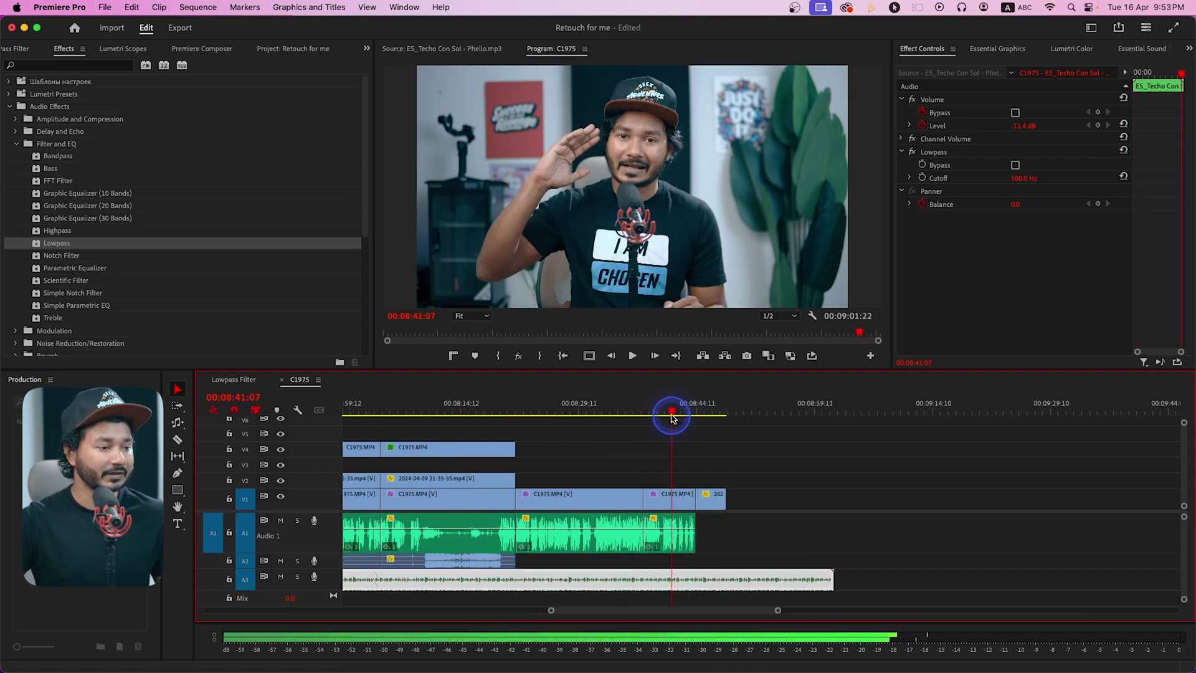
key("space")
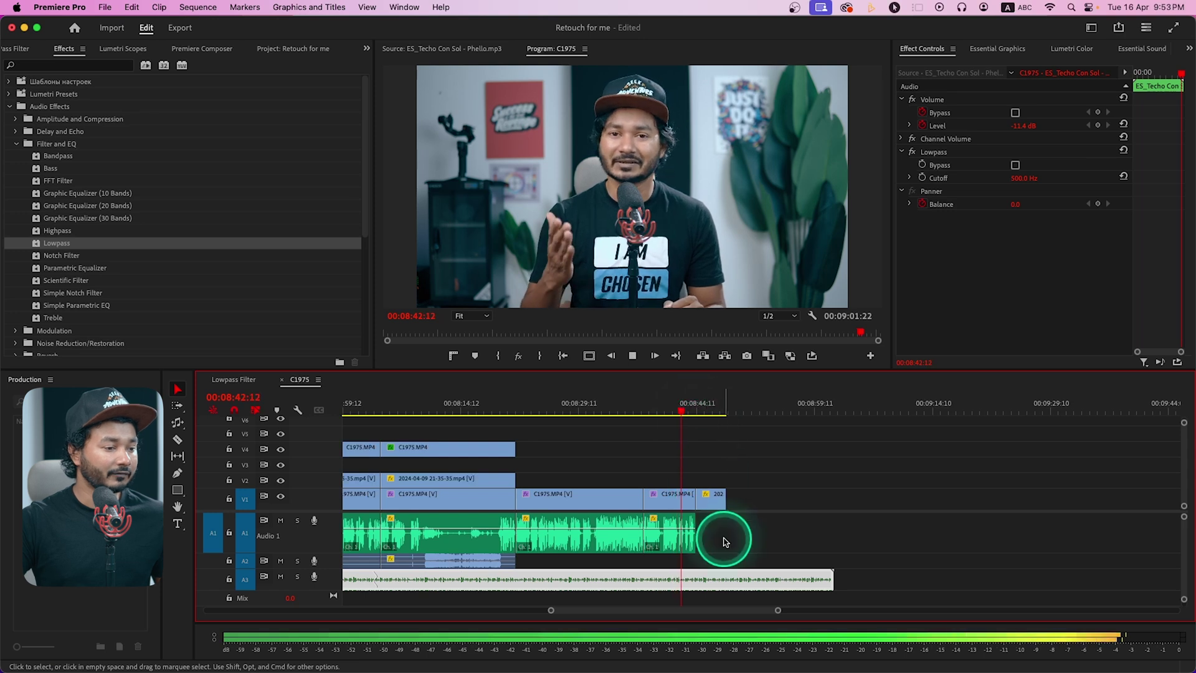
key("space")
scroll(1033, 567, "up", 5)
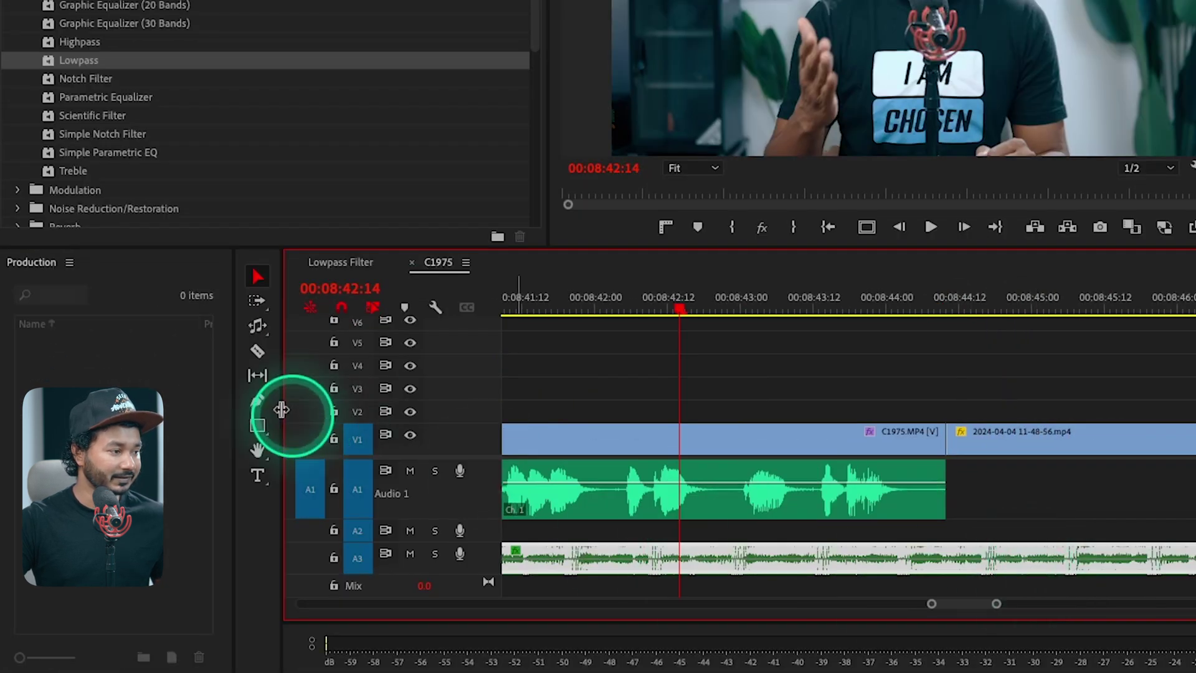
left_click(934, 564)
left_click(992, 567)
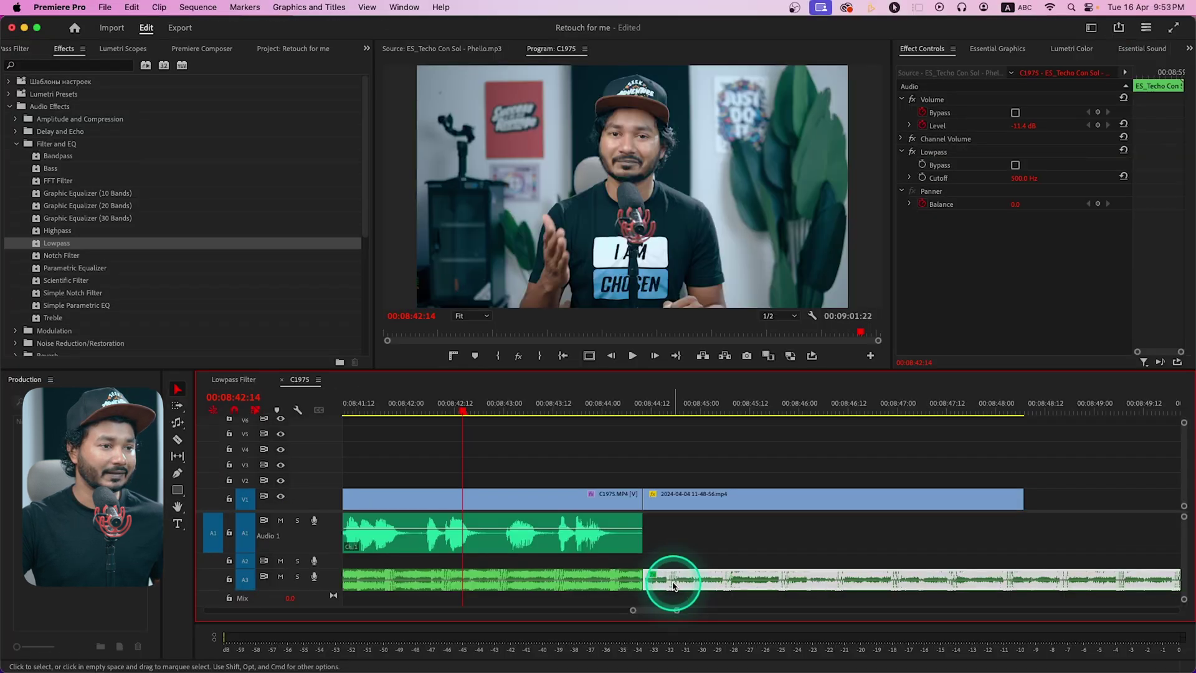
left_click(958, 156)
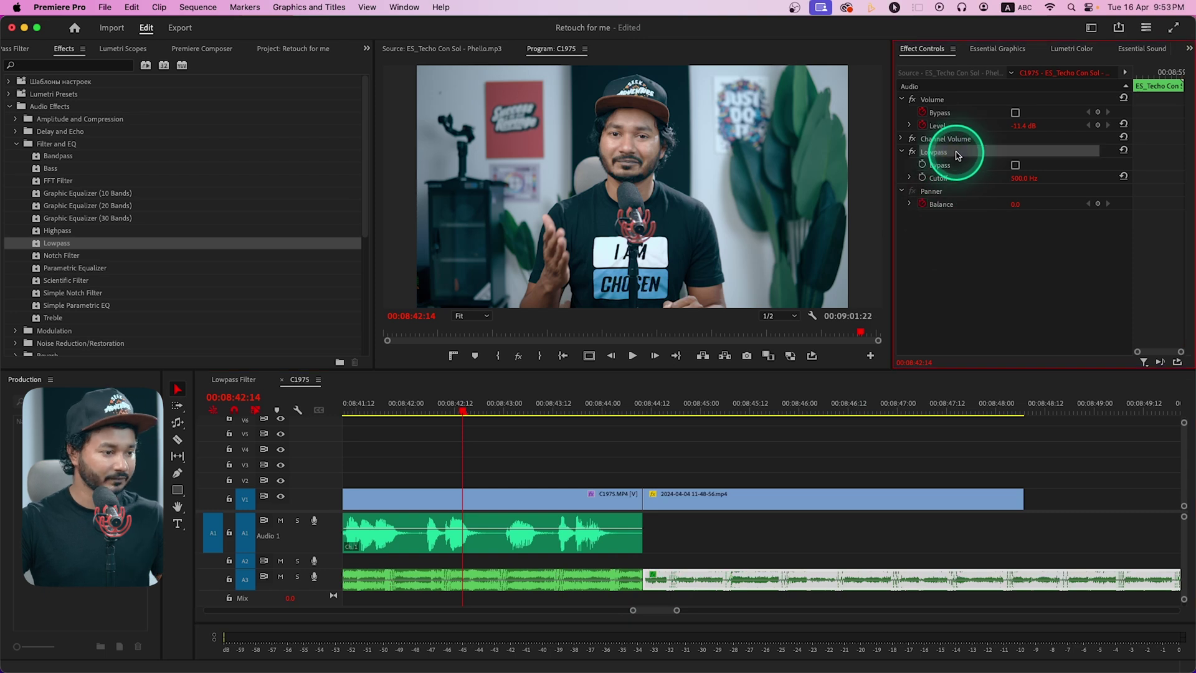
Step: Add a Constant Power crossfade at the music split, lengthened to about two seconds
right_click(640, 583)
left_click(695, 646)
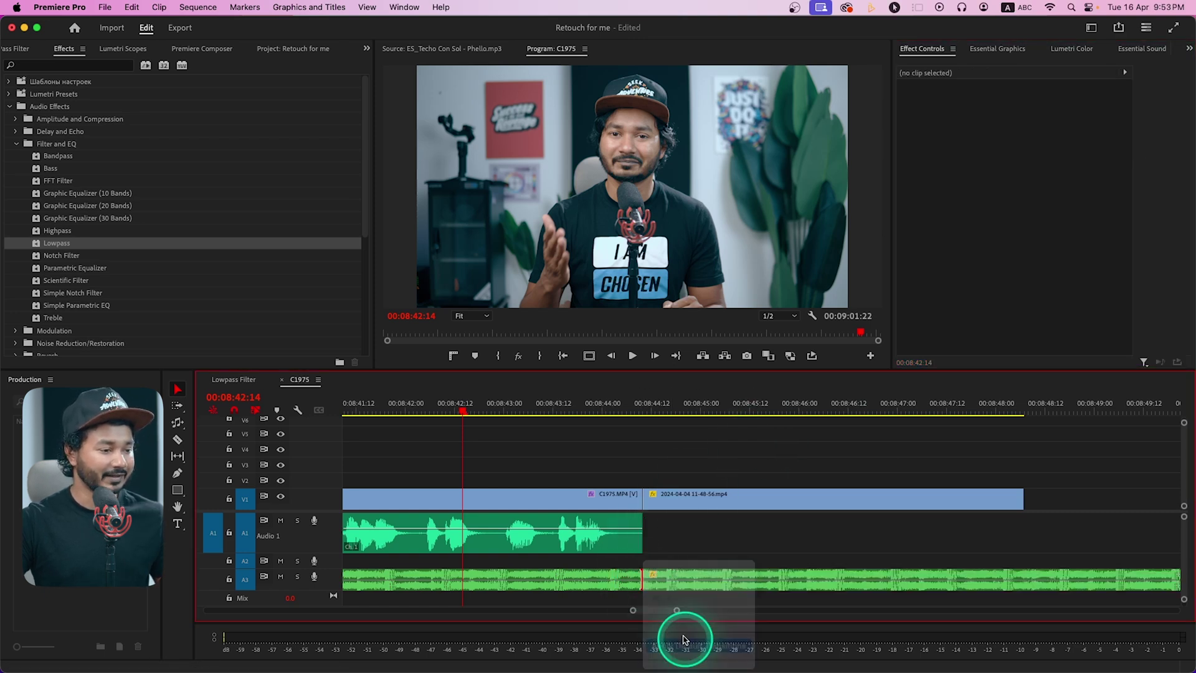
left_click_drag(688, 577, 774, 577)
scroll(748, 558, "down", 1)
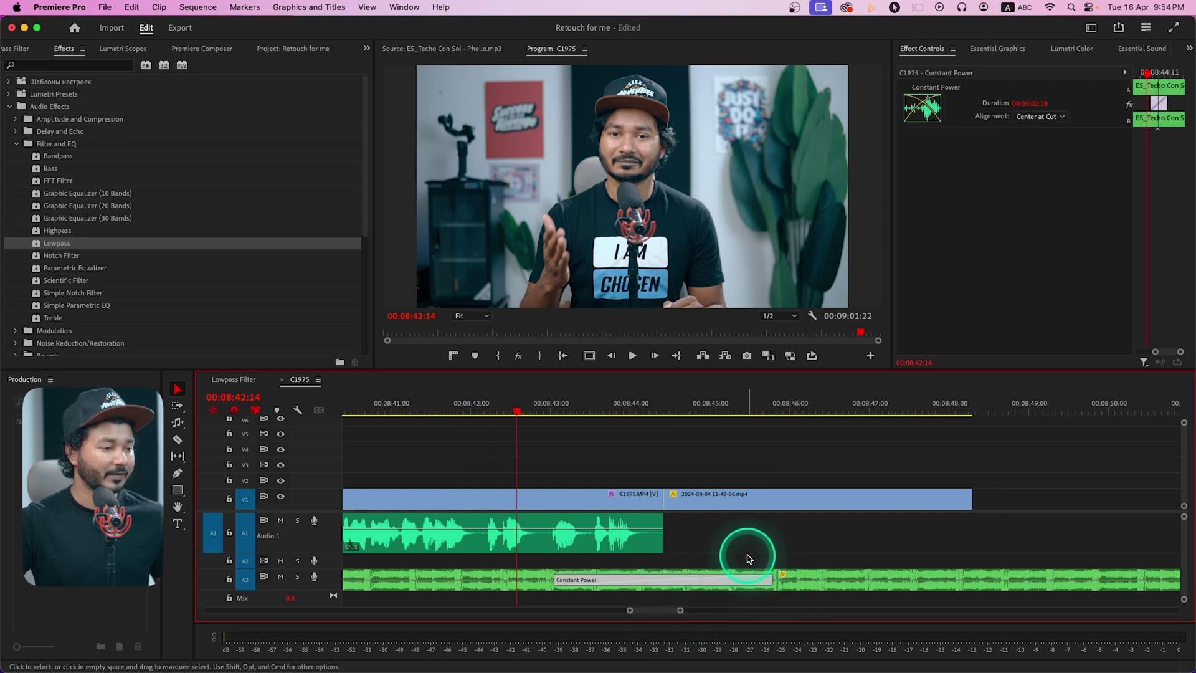
key("space")
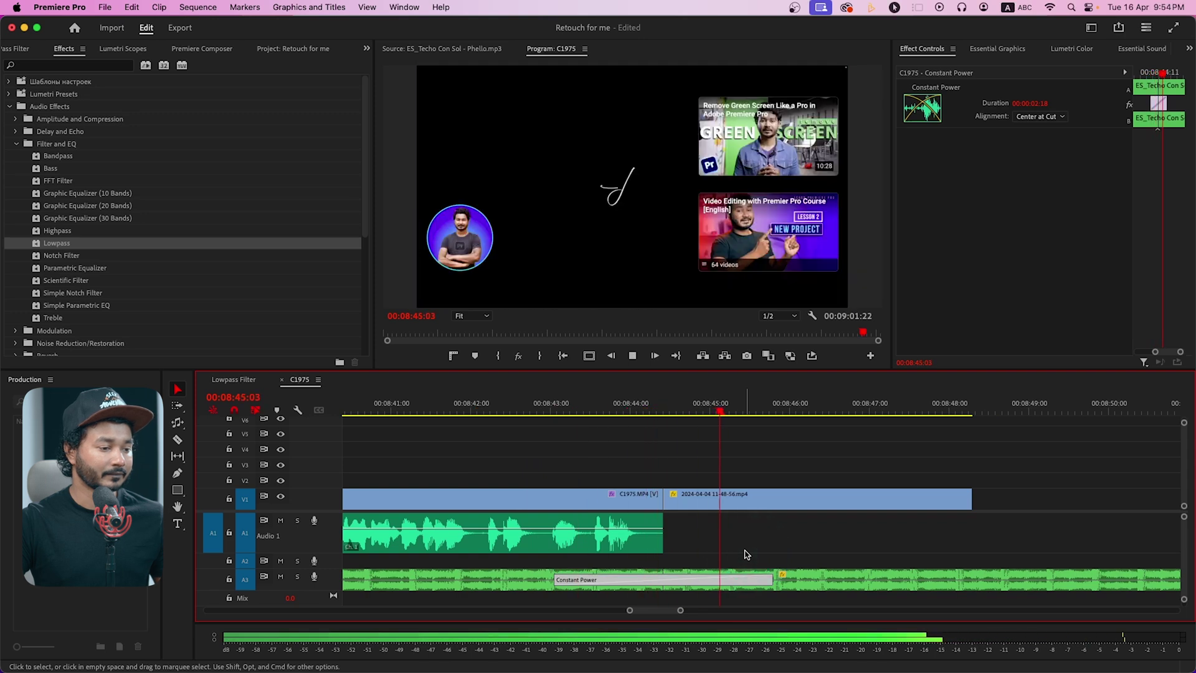
left_click(604, 462)
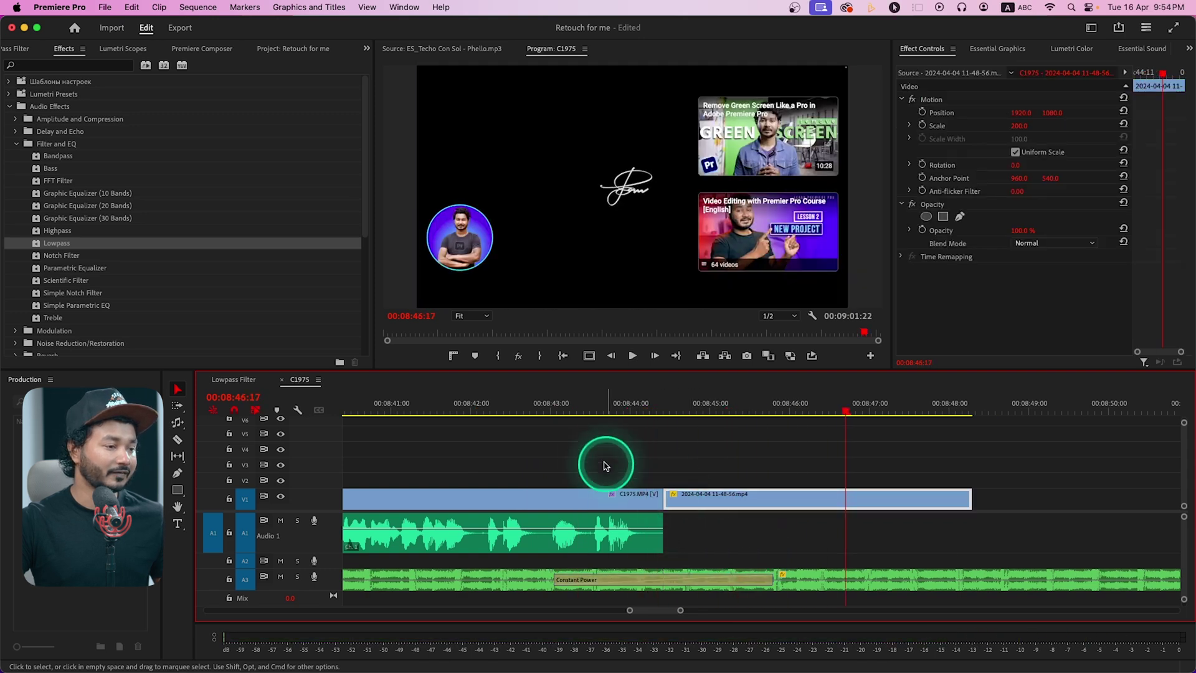
left_click(553, 402)
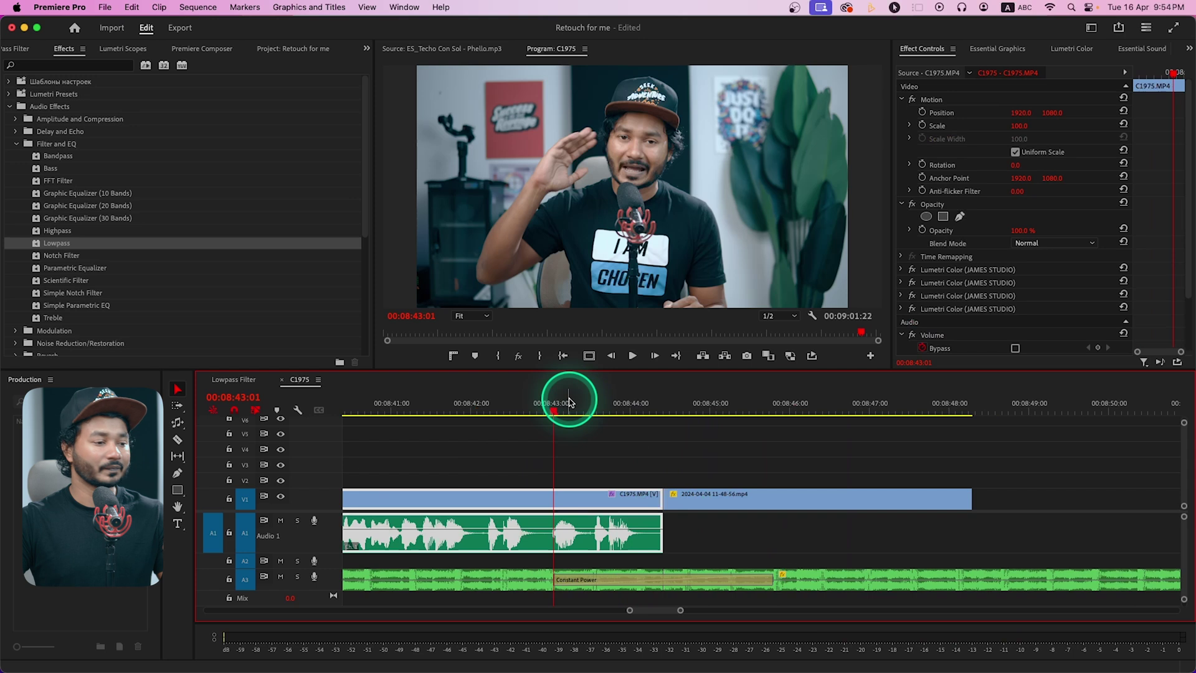